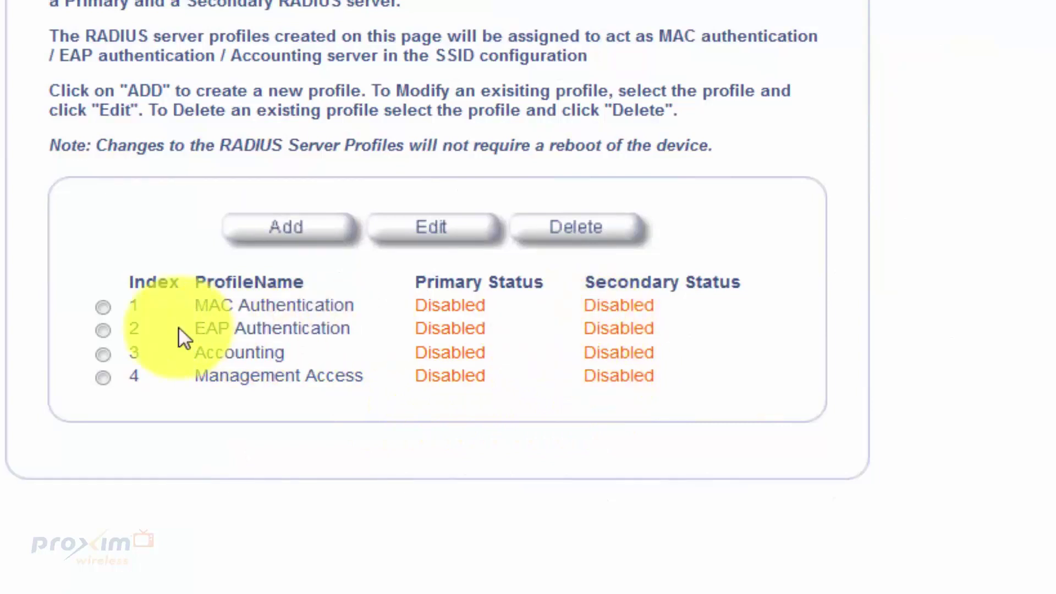
- Open the MAC Authentication RADIUS profile for editing, keeping its MAC address format at DashDelimited/SS
left_click(112, 306)
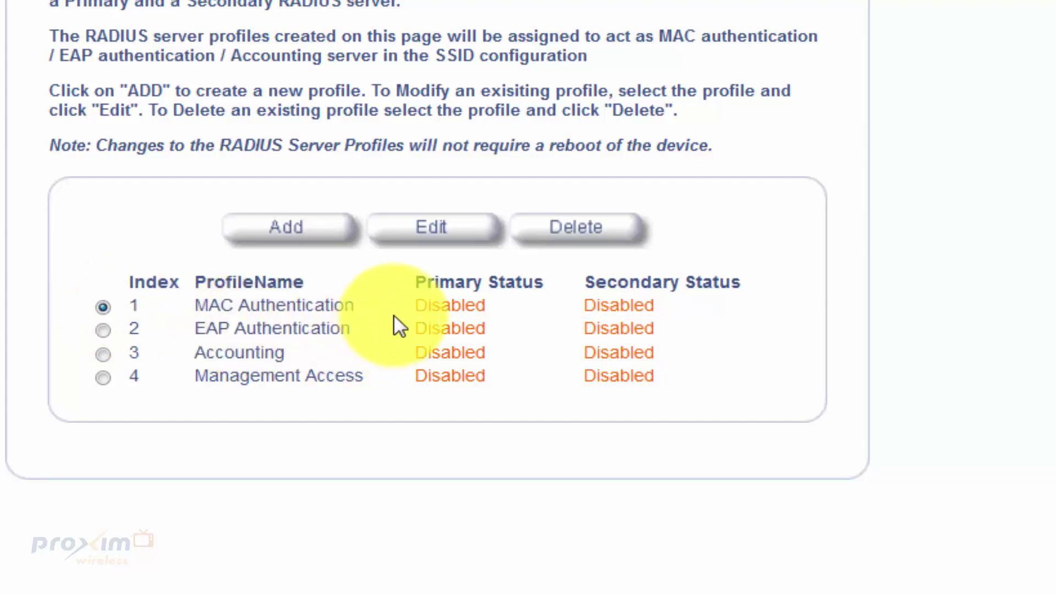
left_click(431, 228)
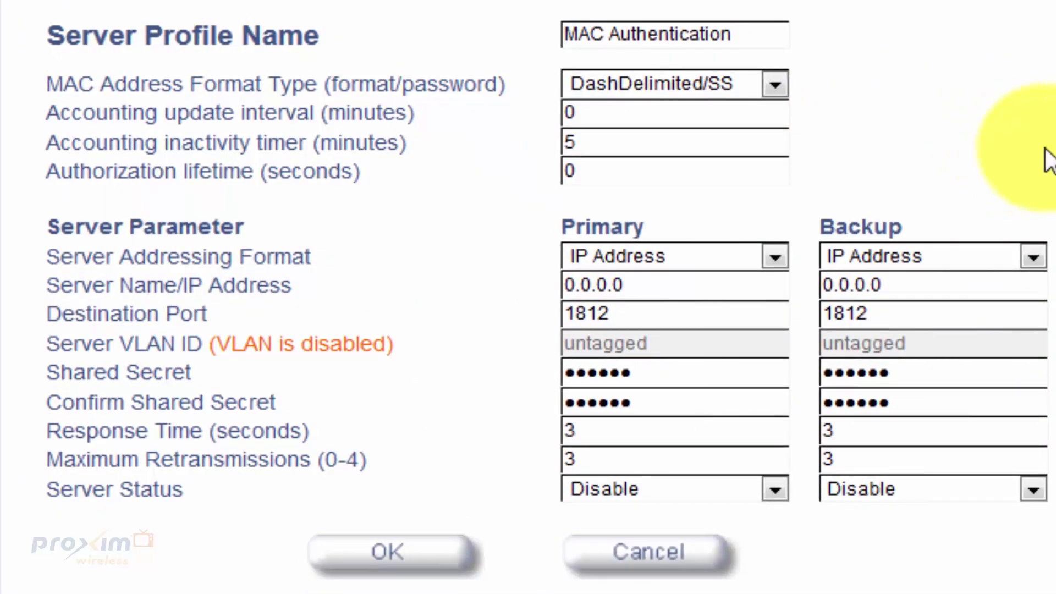
scroll(1048, 160, "down", 1)
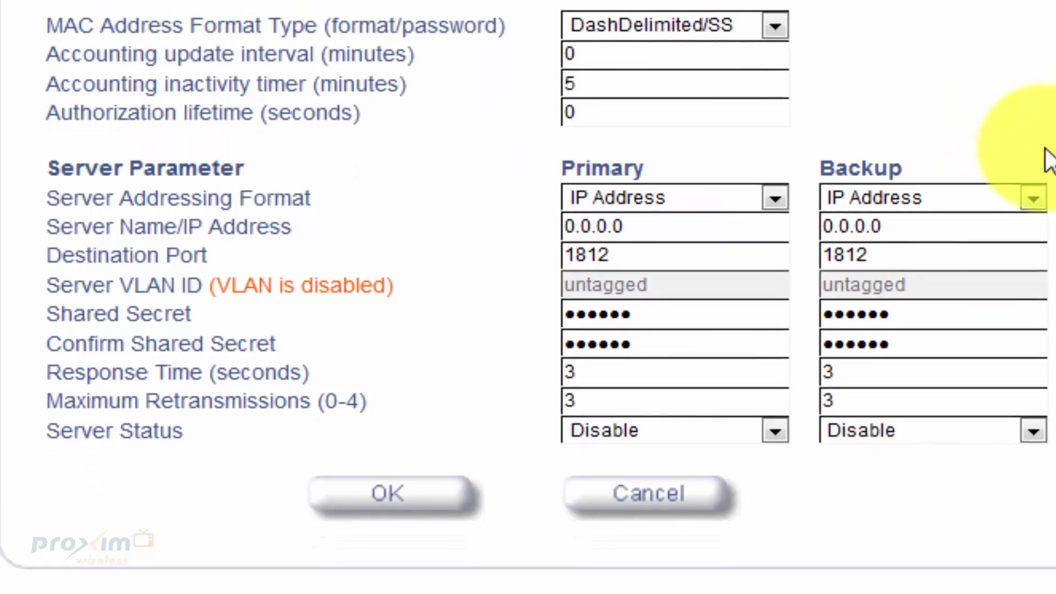
left_click(681, 38)
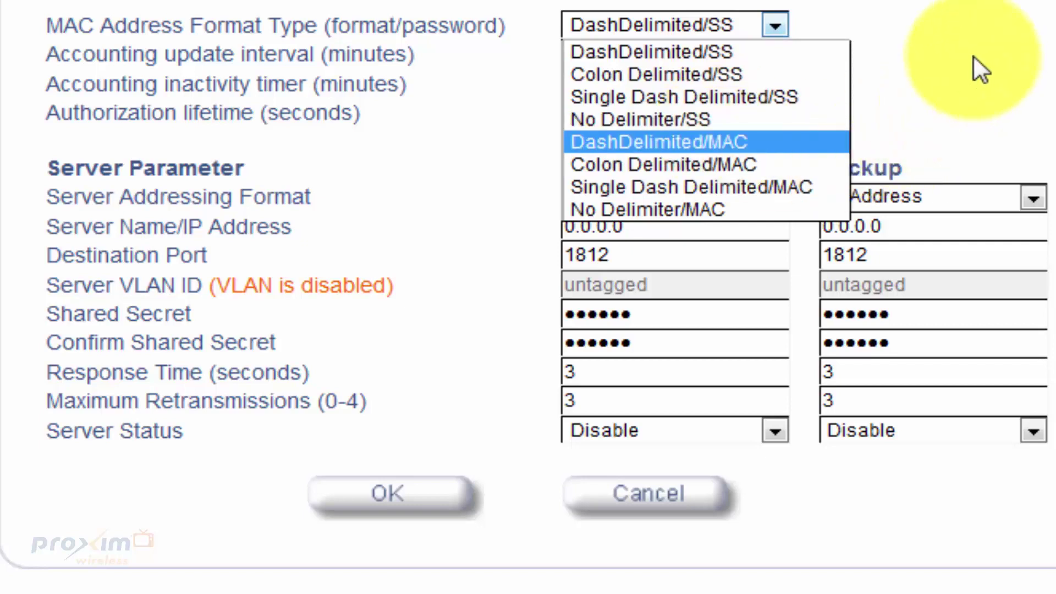
left_click(795, 19)
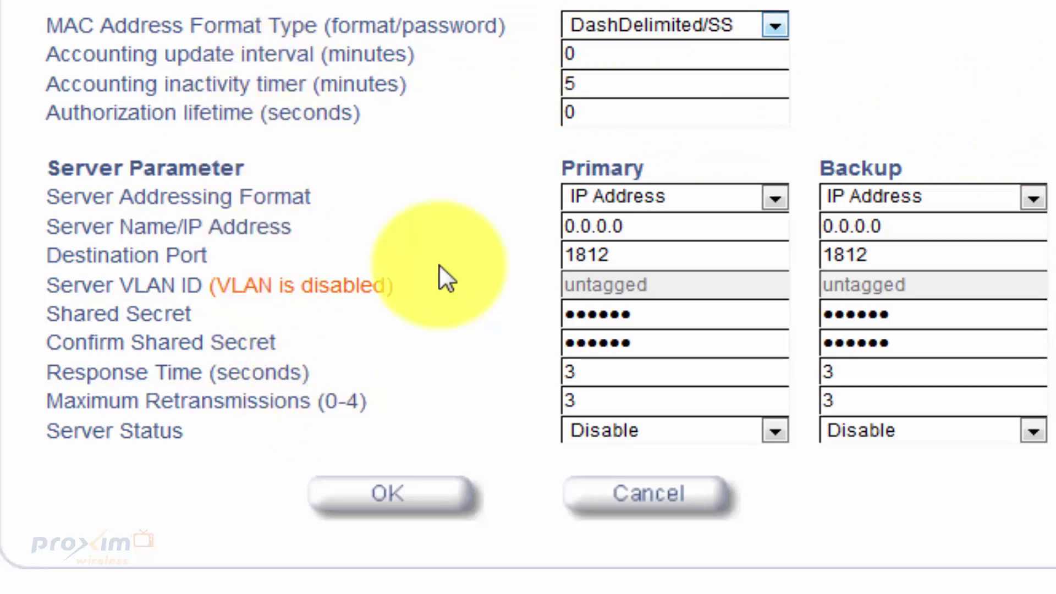
- Check the primary server's IP Address format, 0.0.0.0 address, port 1812, shared secret and Server Status options
left_click(632, 203)
left_click(633, 199)
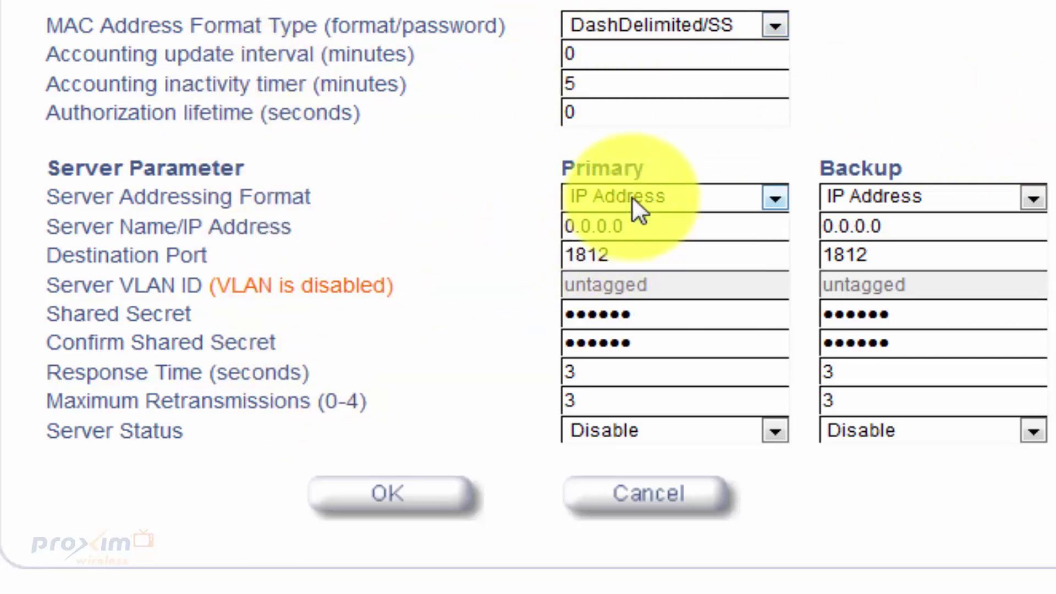
left_click_drag(678, 228, 300, 196)
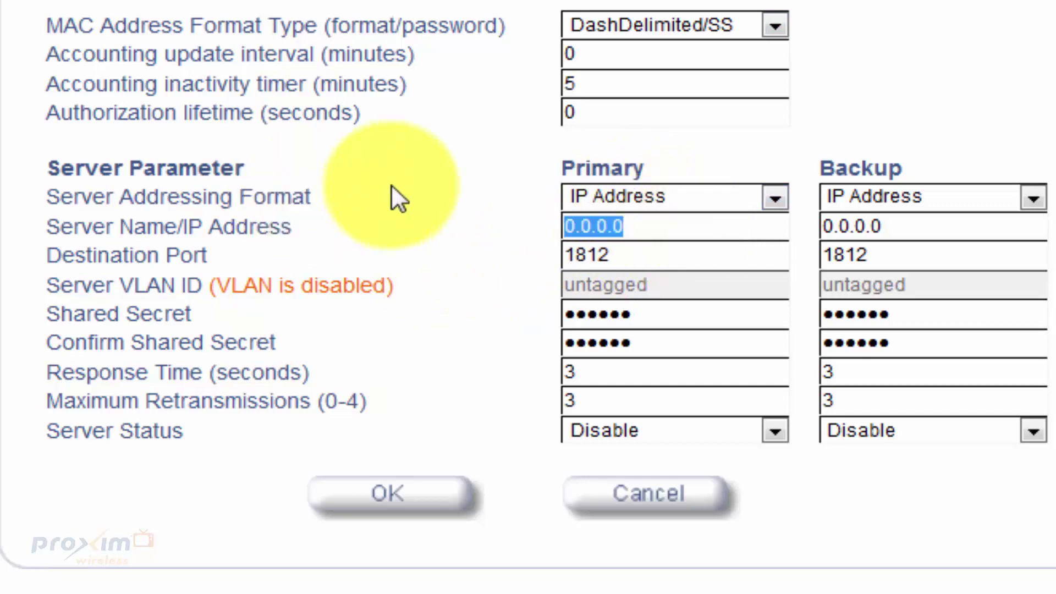
left_click(640, 254)
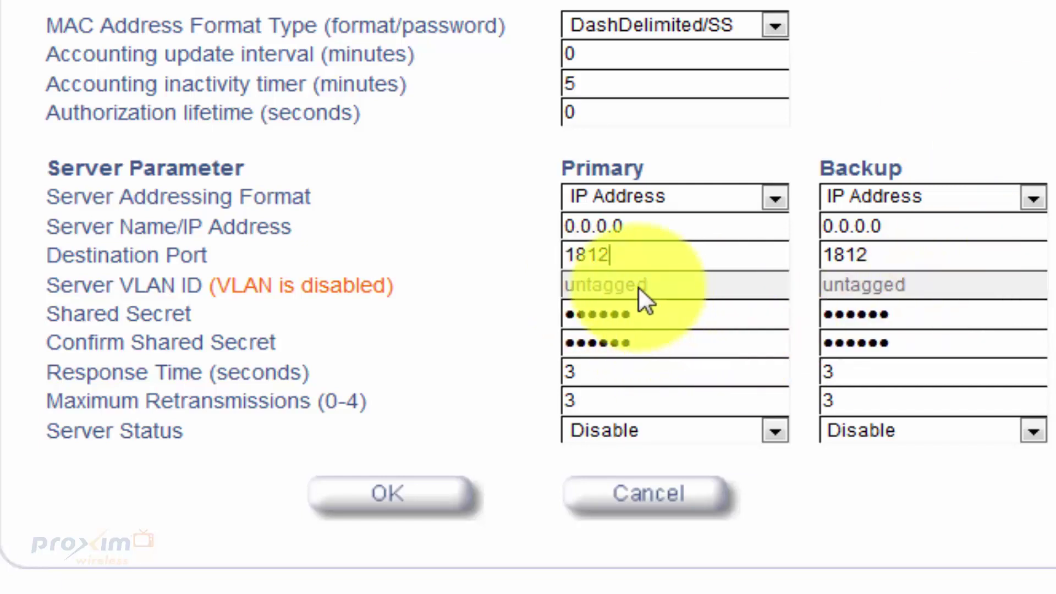
left_click(659, 315)
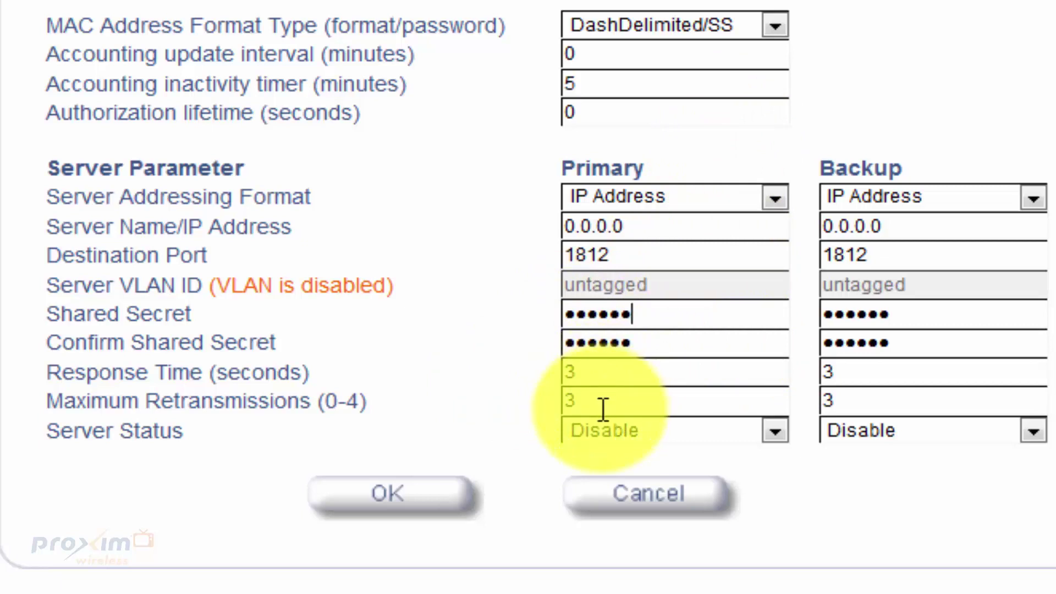
left_click(728, 429)
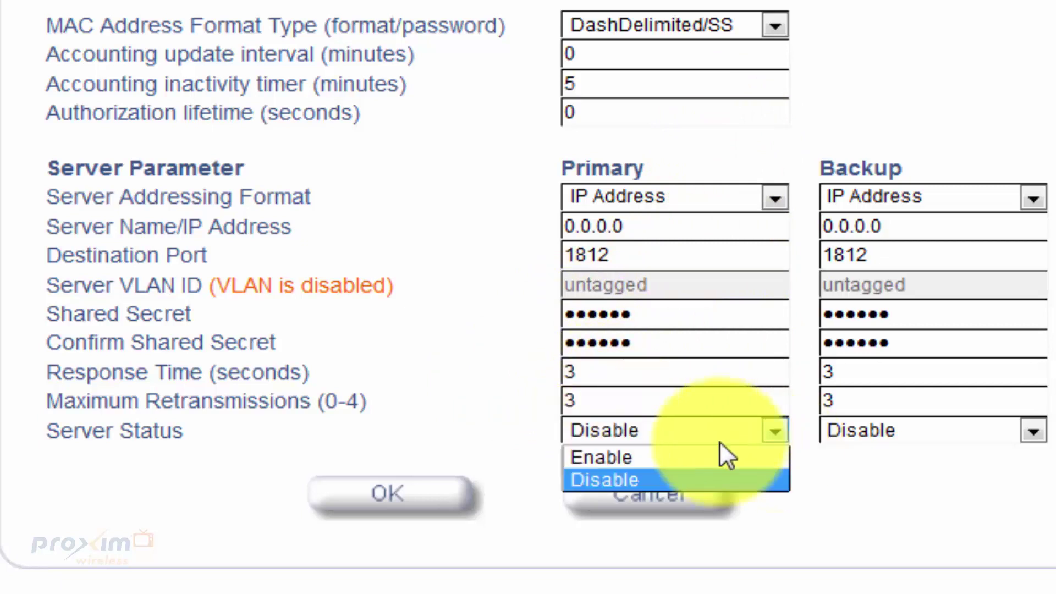
left_click(704, 459)
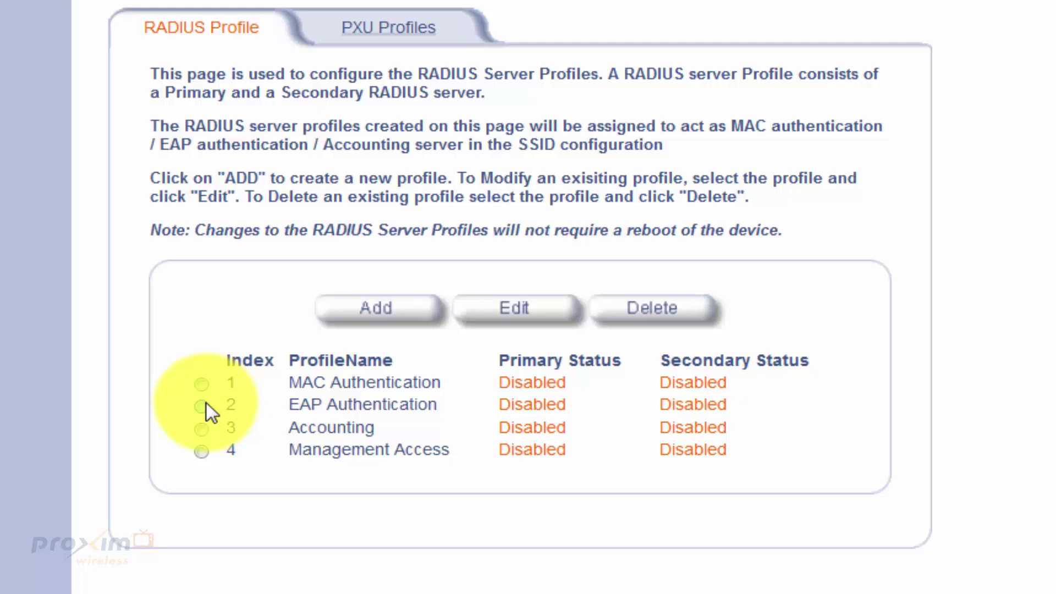
left_click(201, 406)
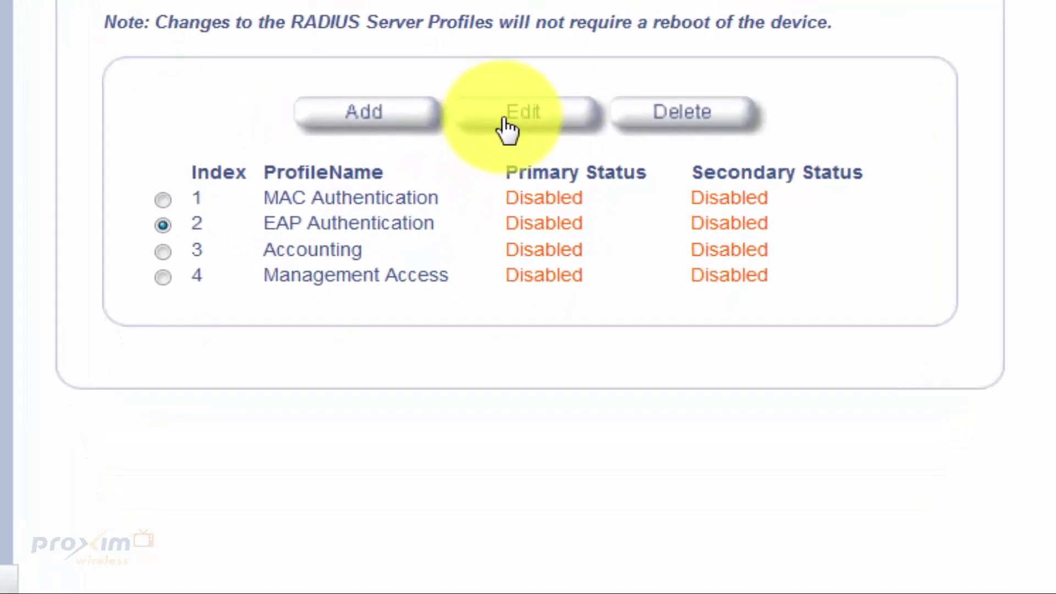
left_click(503, 235)
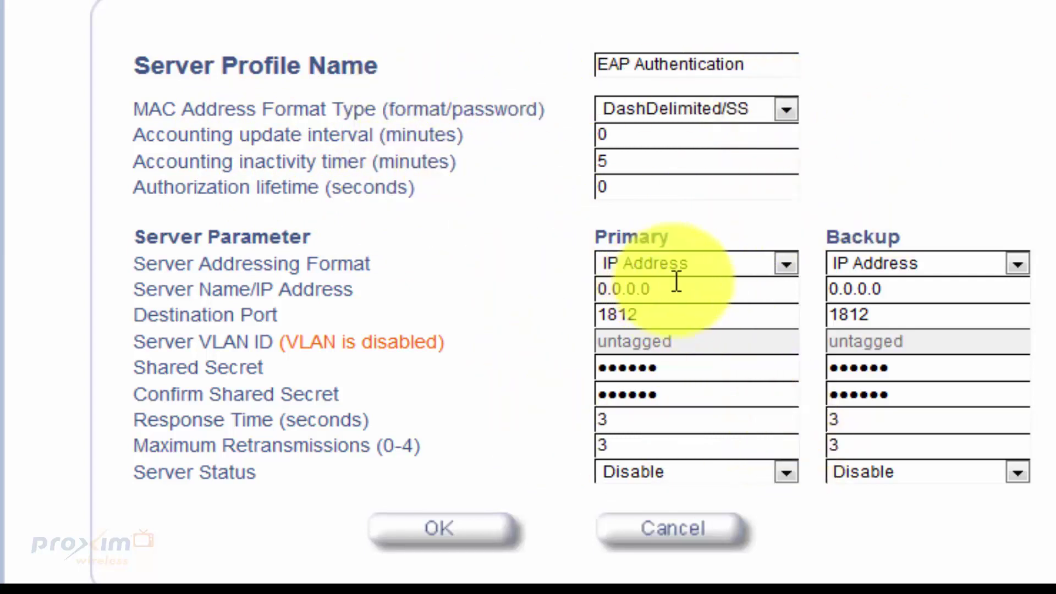
left_click_drag(676, 283, 471, 318)
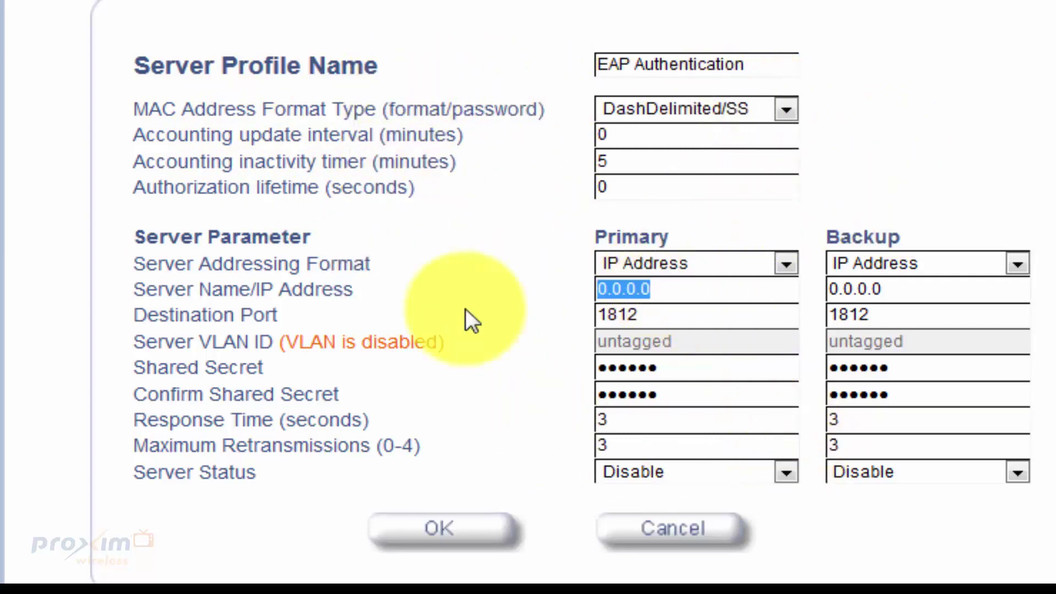
double_click(641, 312)
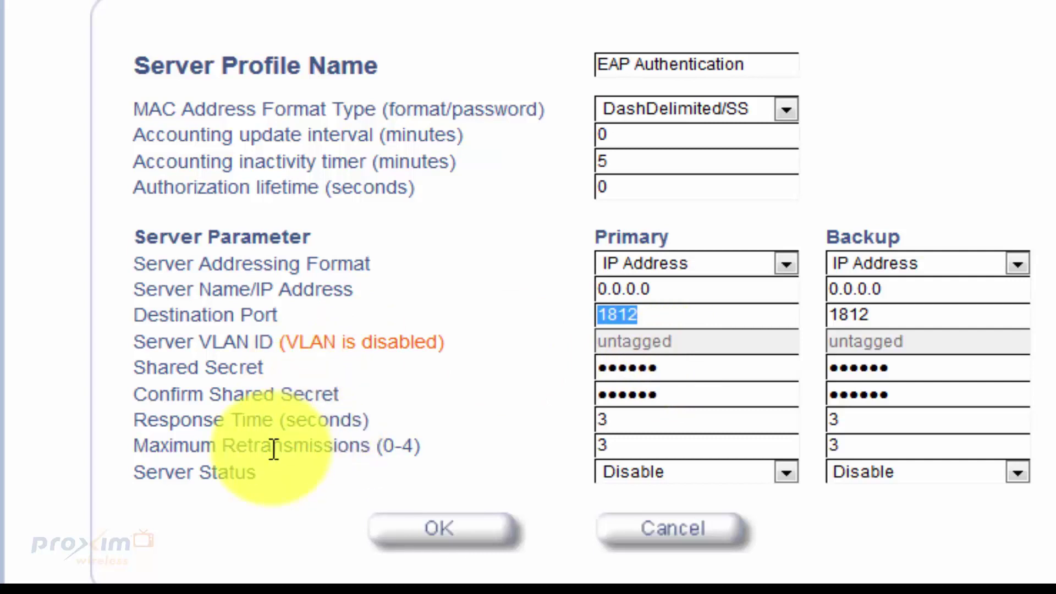
left_click(642, 479)
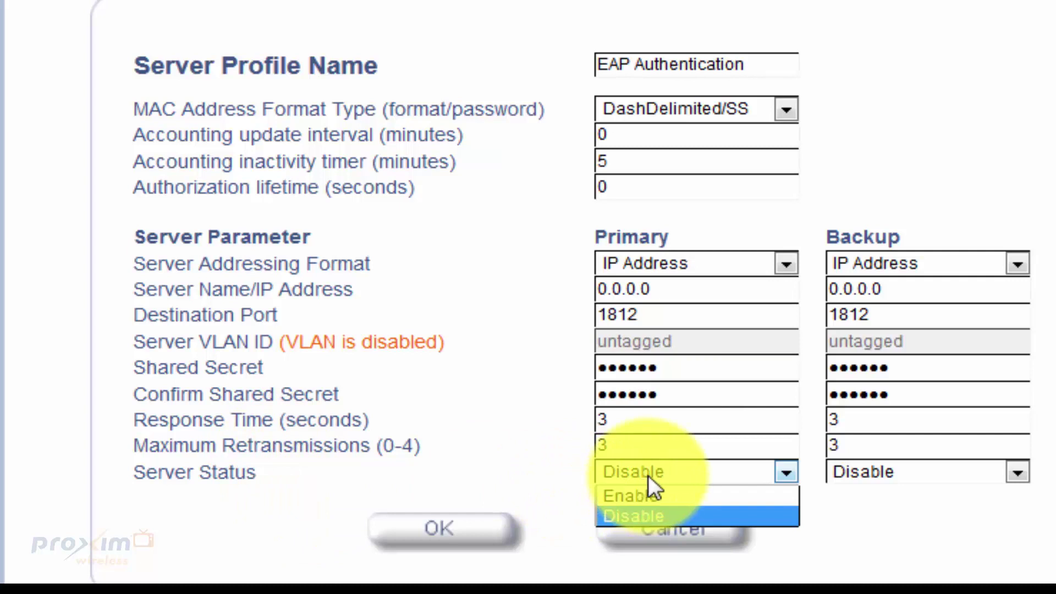
left_click(898, 479)
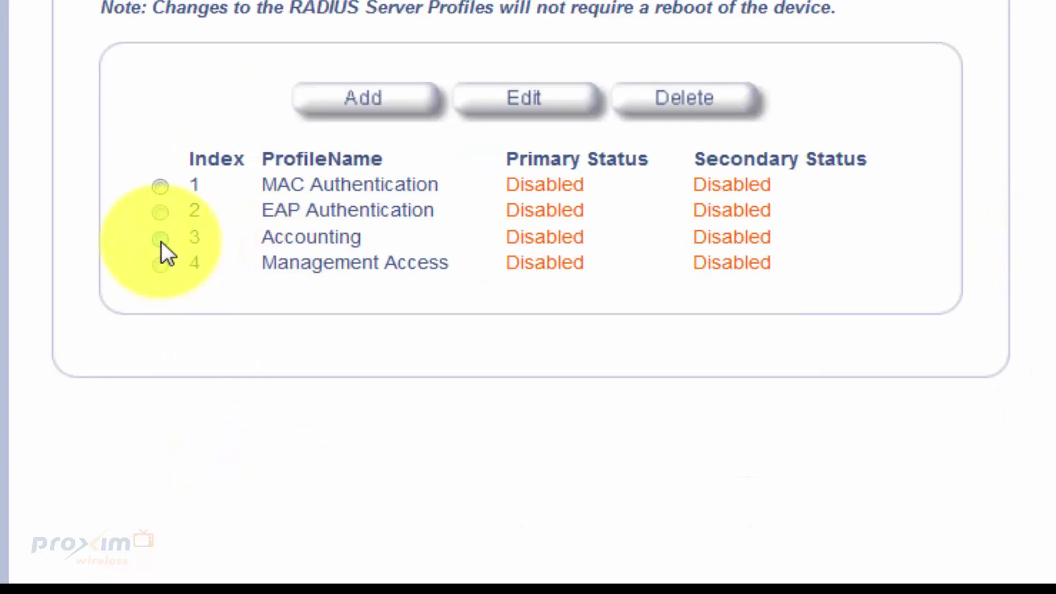
- Select the Accounting, then the Management Access RADIUS profile, and open Management Access for editing
left_click(160, 238)
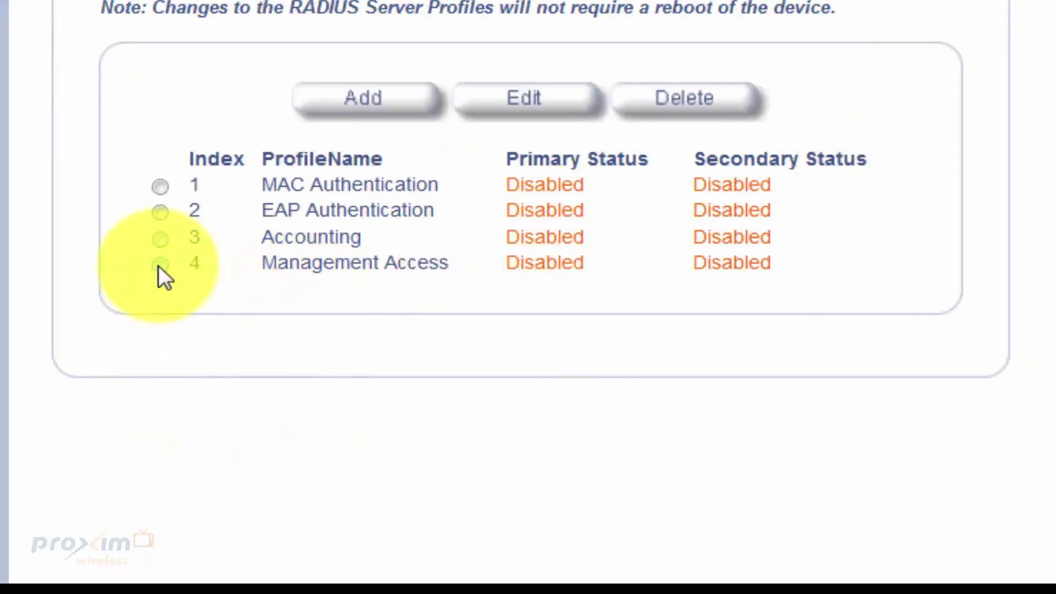
left_click(160, 265)
left_click(521, 109)
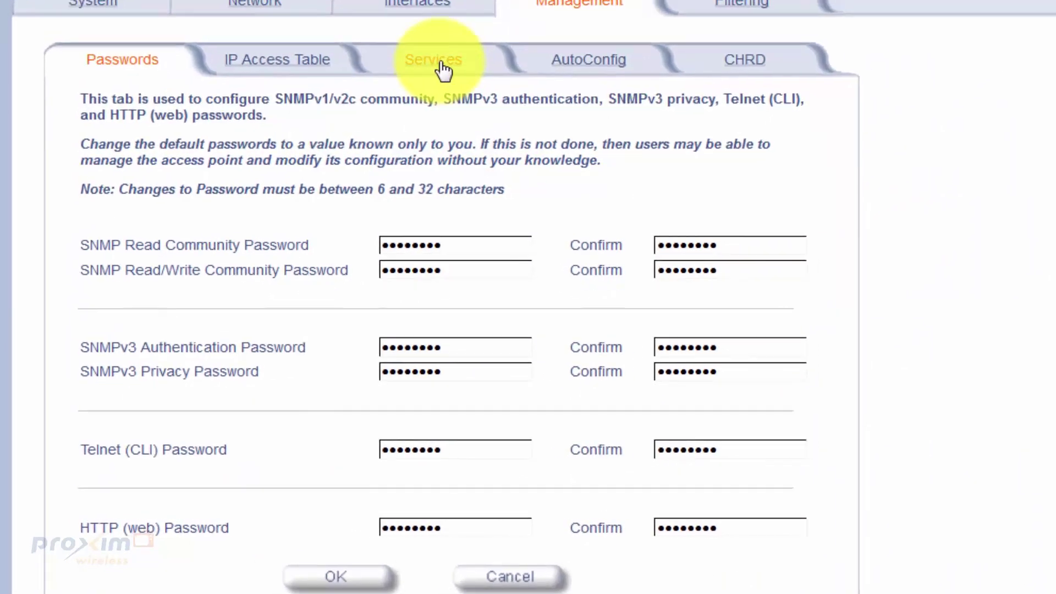
- On Management Services, enable HTTP RADIUS Access Control using the Management Access profile
left_click(442, 65)
scroll(815, 307, "down", 3)
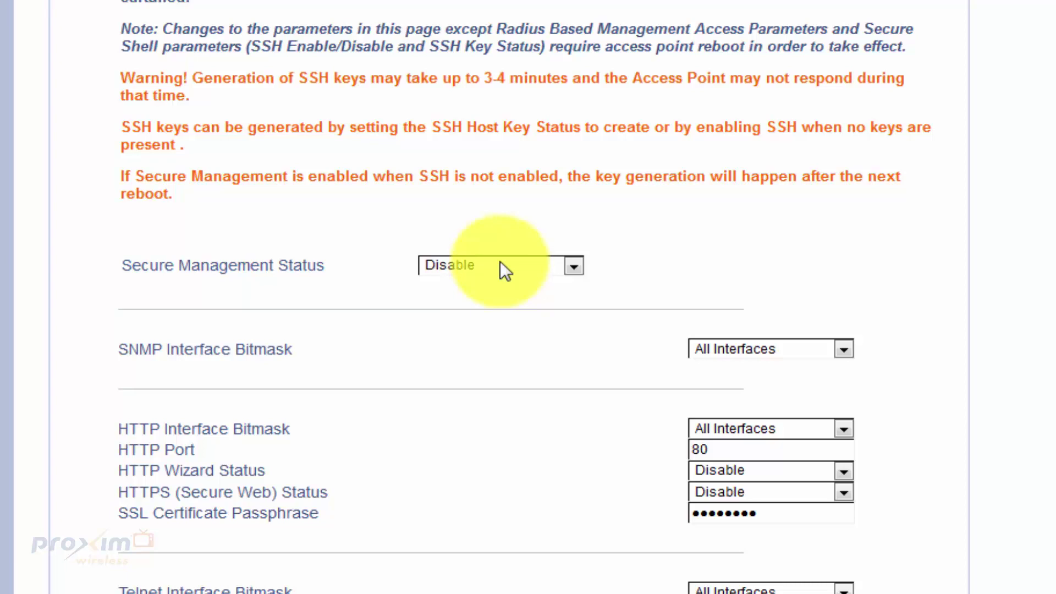
scroll(488, 434, "down", 5)
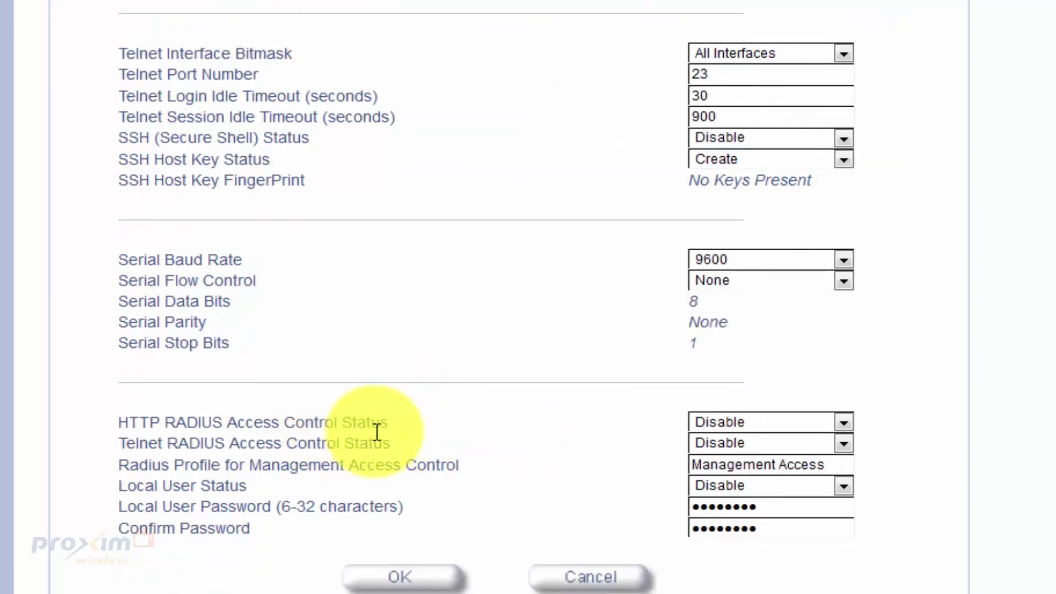
left_click(736, 421)
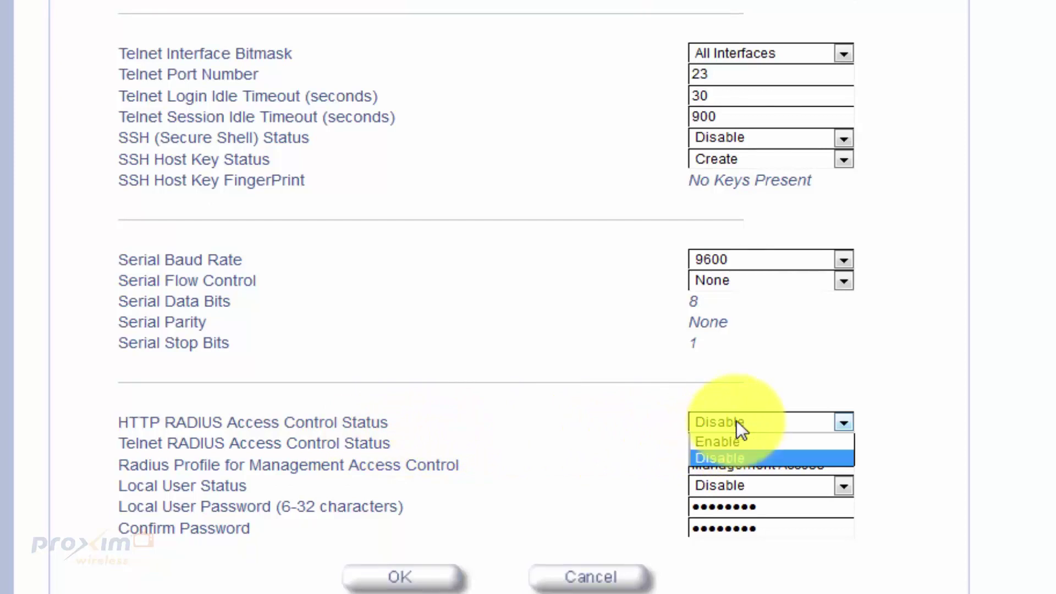
left_click(741, 440)
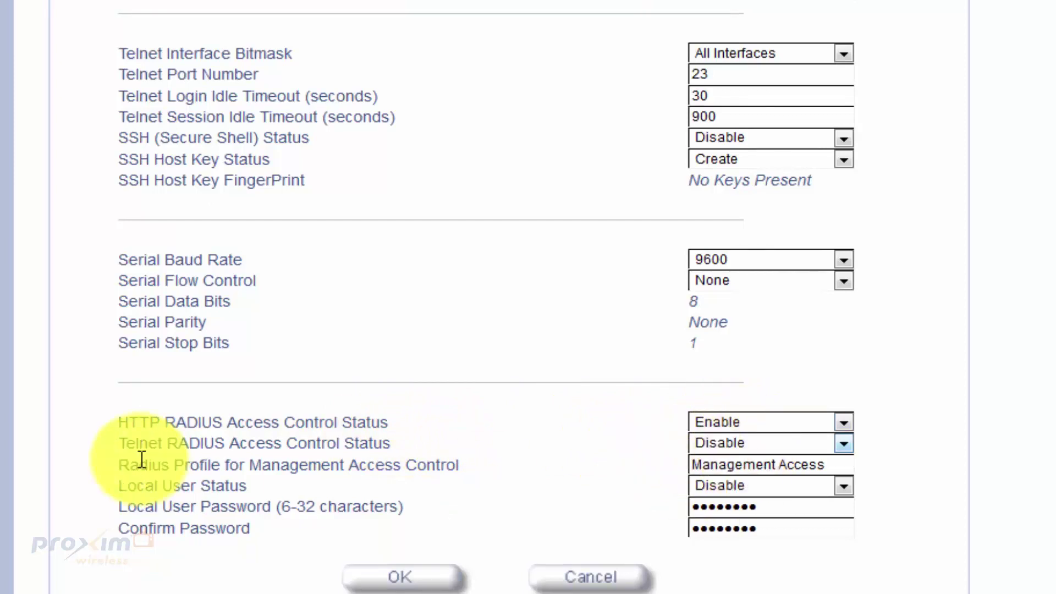
left_click_drag(837, 464, 680, 462)
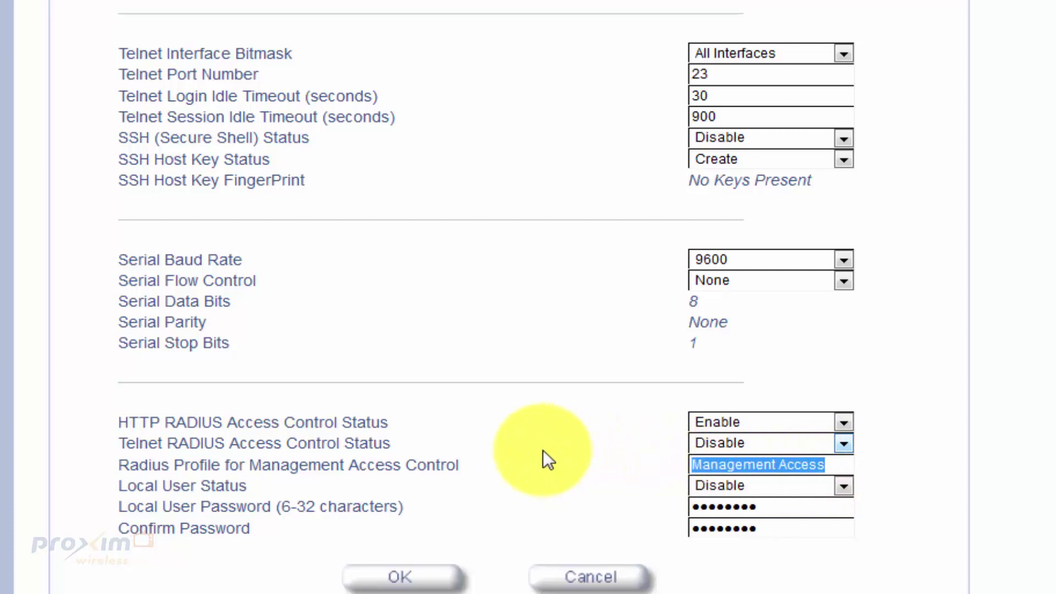
scroll(476, 506, "up", 15)
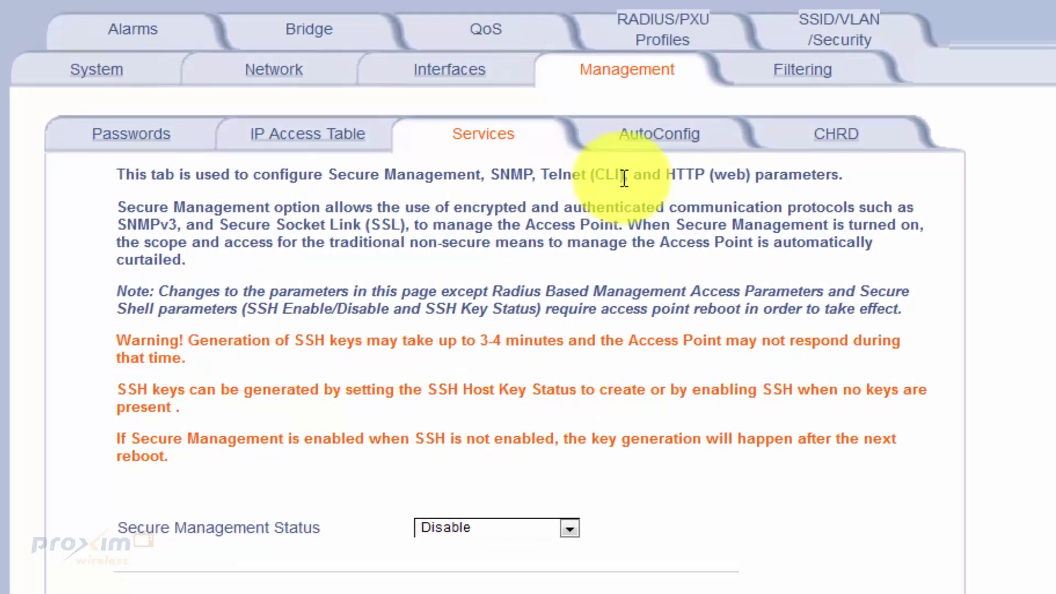
- Open RADIUS profile 4, Management Access, and inspect its 0.0.0.0 primary server address
left_click(649, 42)
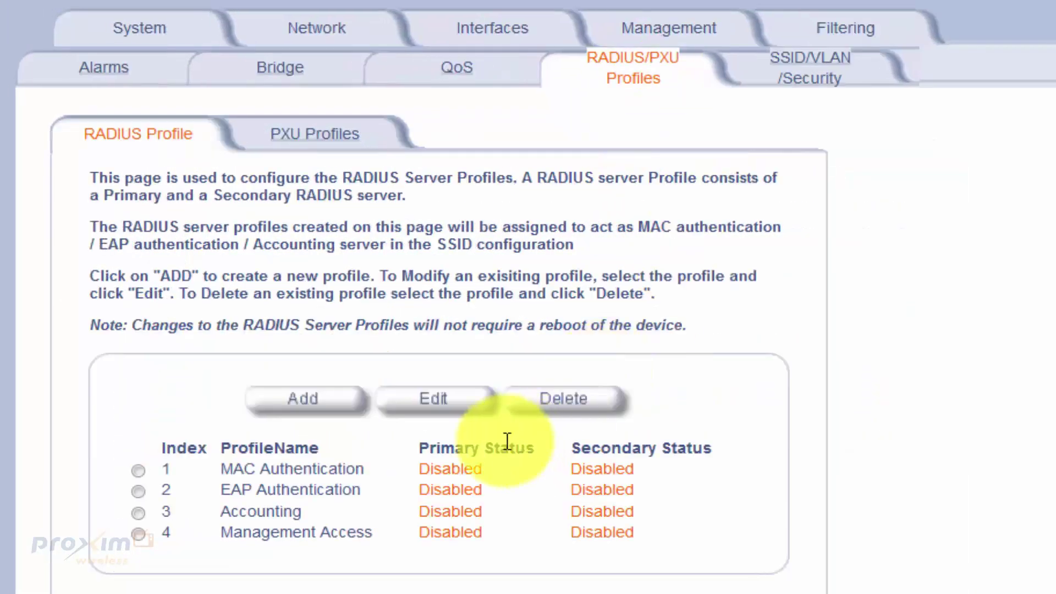
left_click(141, 533)
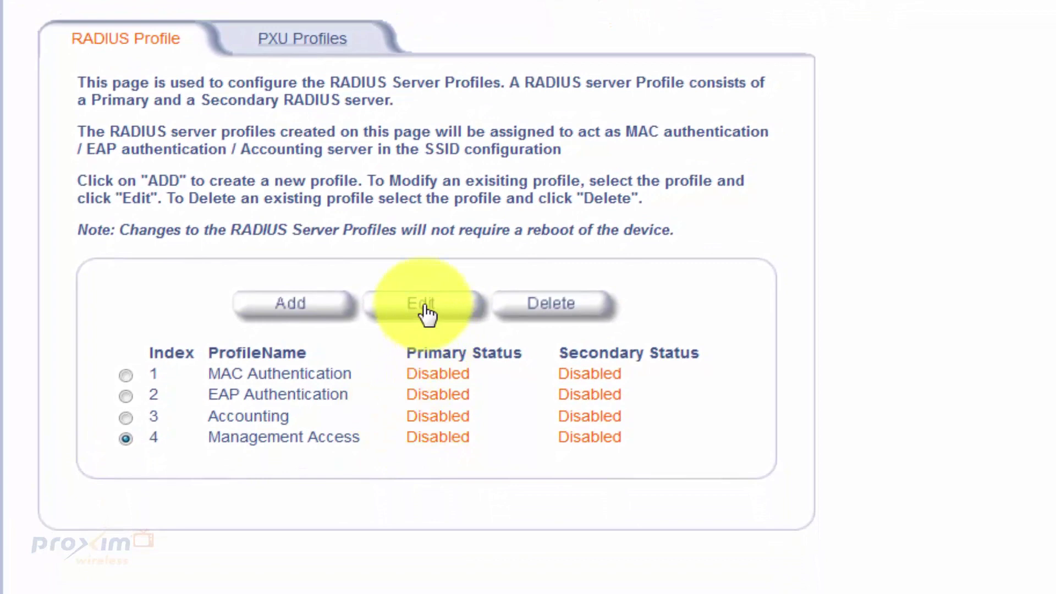
left_click(428, 321)
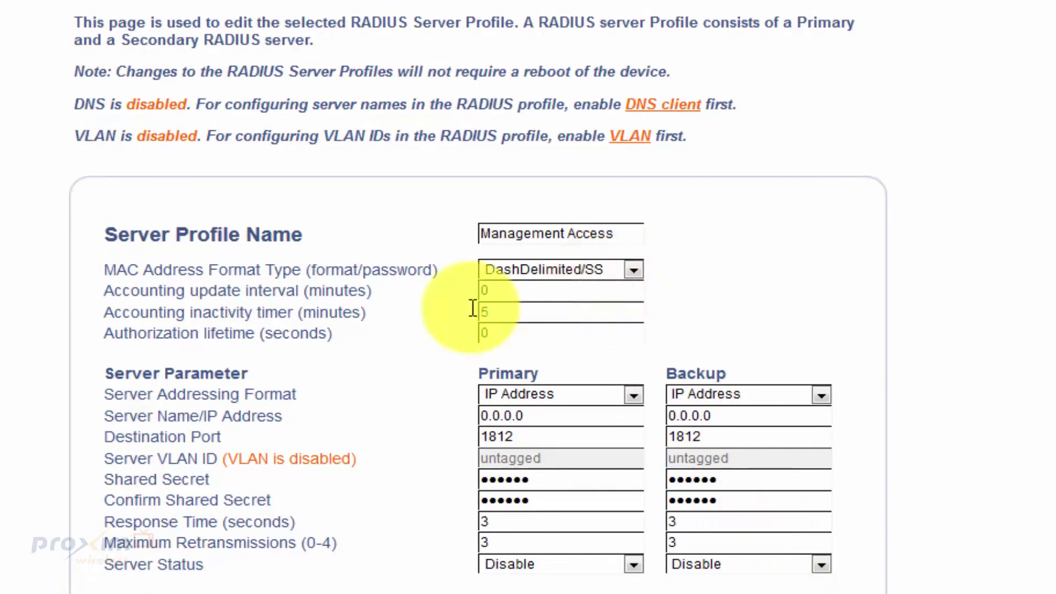
left_click(539, 415)
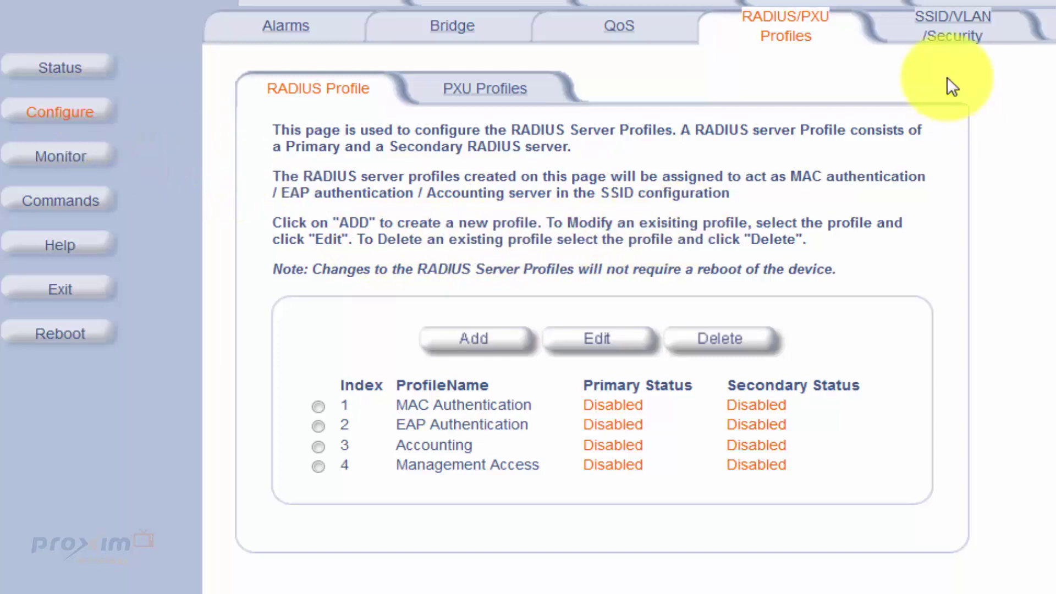
- Open security profile 1 for editing and scroll through its options, confirming 802.11i Station (802.1x, AES)
left_click(943, 51)
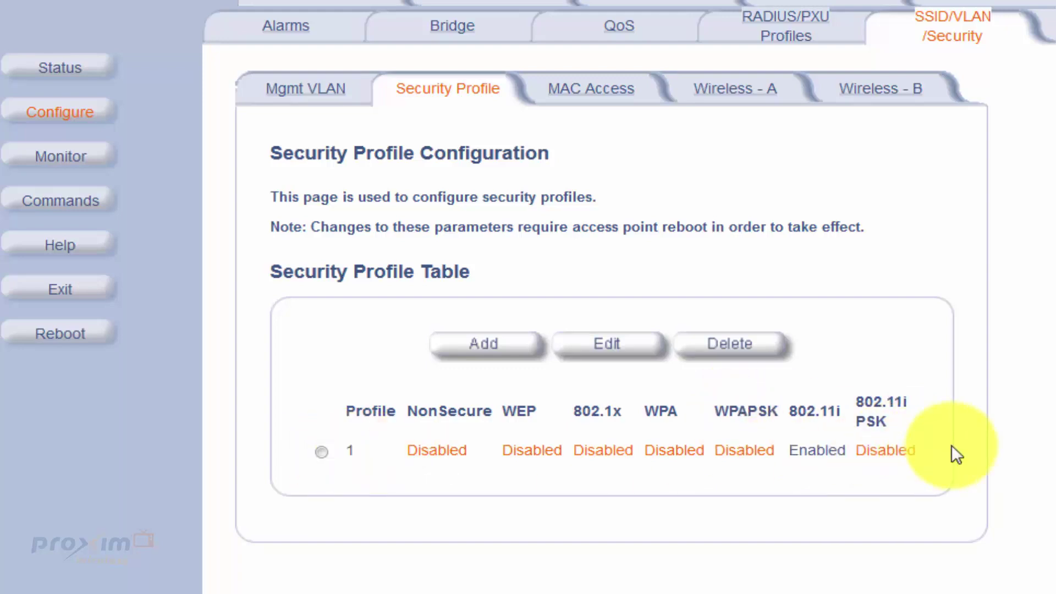
left_click(322, 452)
left_click(606, 346)
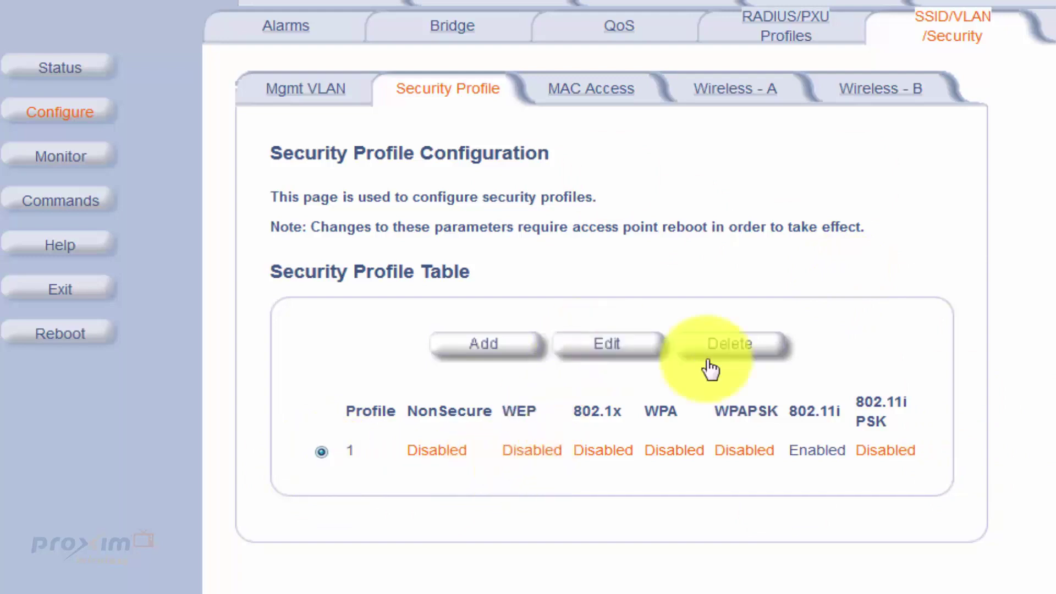
scroll(931, 490, "down", 5)
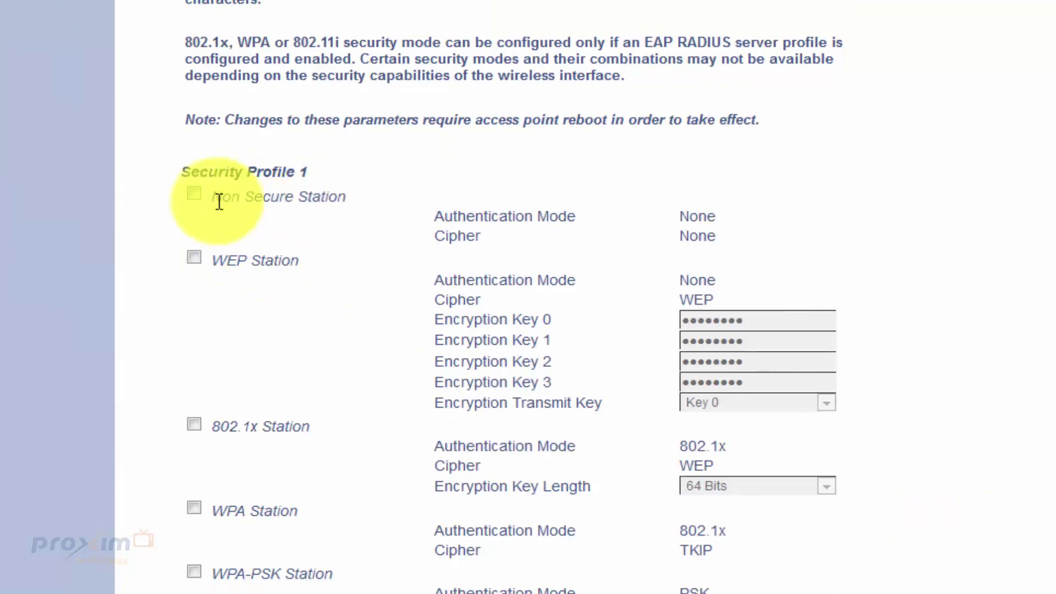
scroll(401, 464, "down", 3)
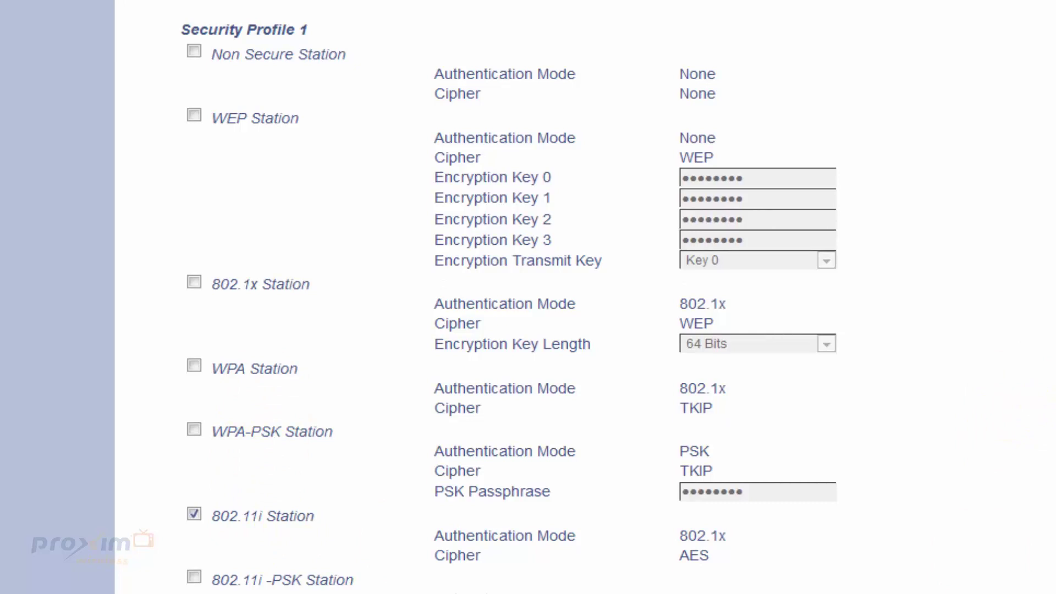
scroll(316, 283, "down", 1)
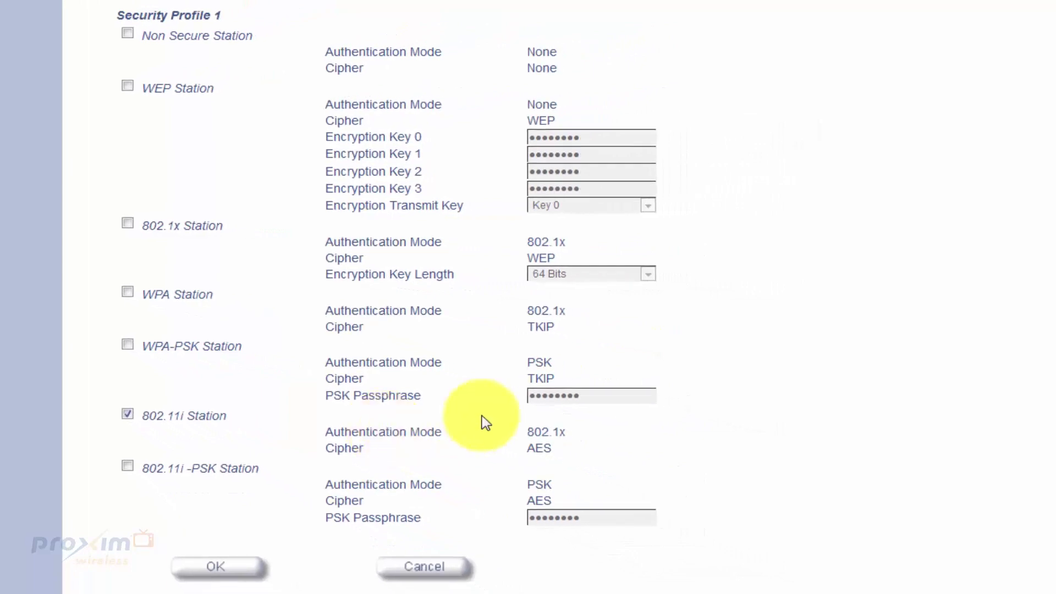
scroll(660, 484, "up", 3)
scroll(685, 330, "up", 5)
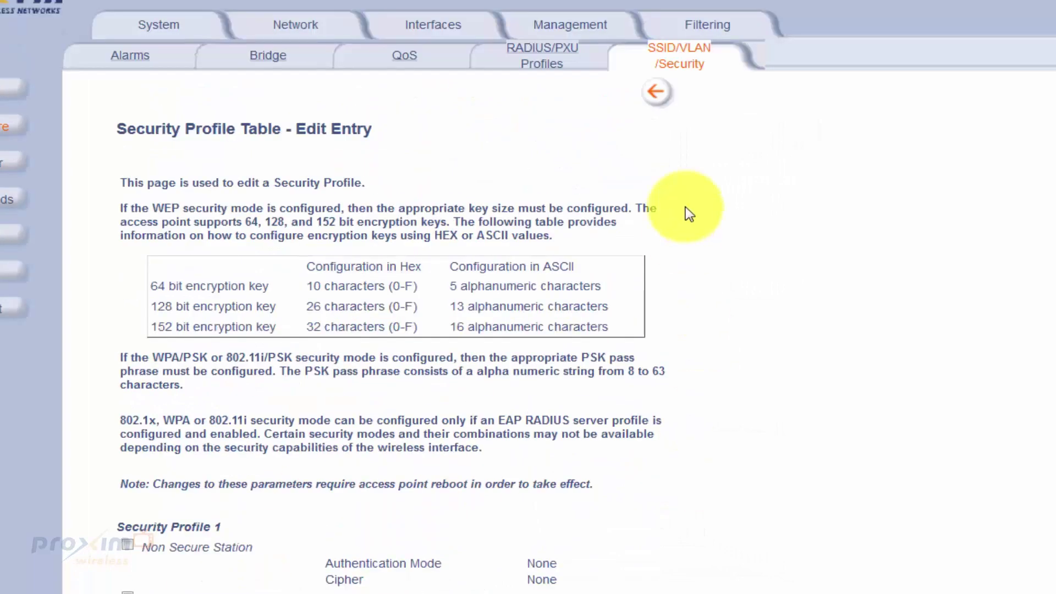
- Go back to the Security Profile Configuration table without changing profile 1
left_click(679, 94)
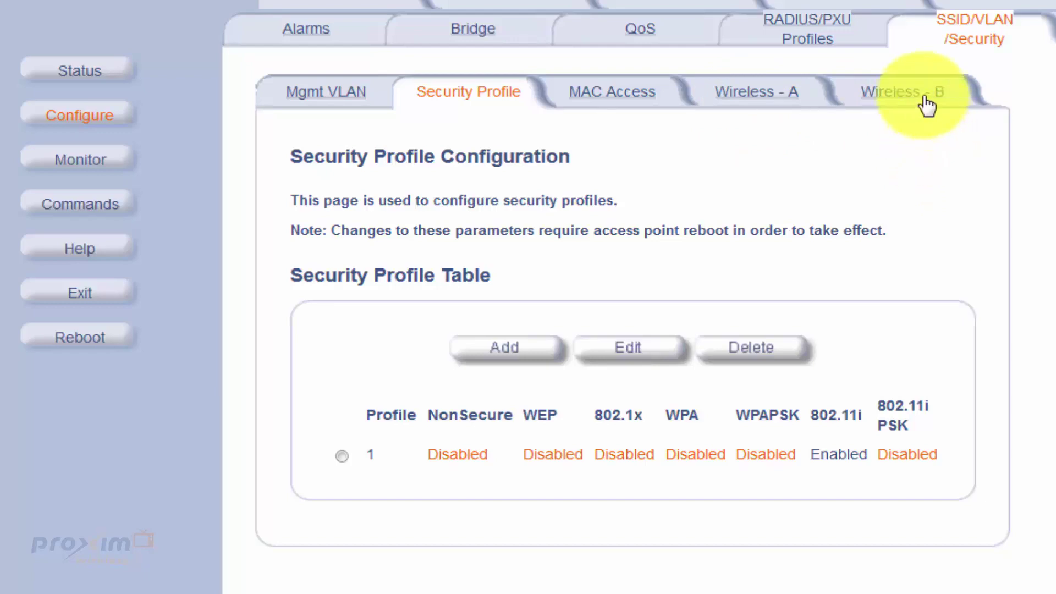
- Open the Wireless-B SSID settings, leave Accounting Status at Disable, and check the RADIUS MAC Authentication Status options
left_click(908, 92)
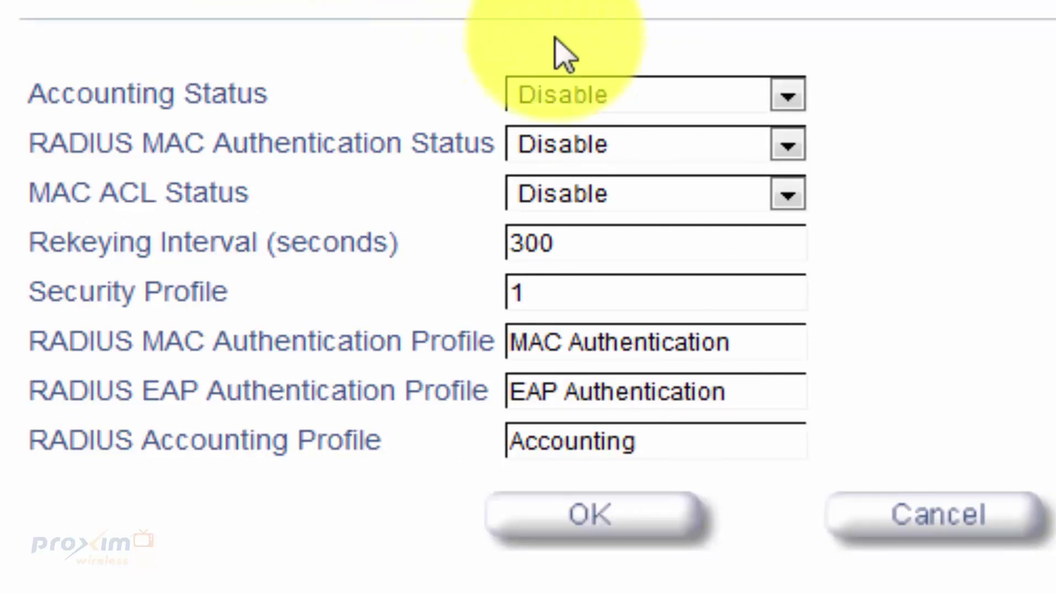
left_click(613, 88)
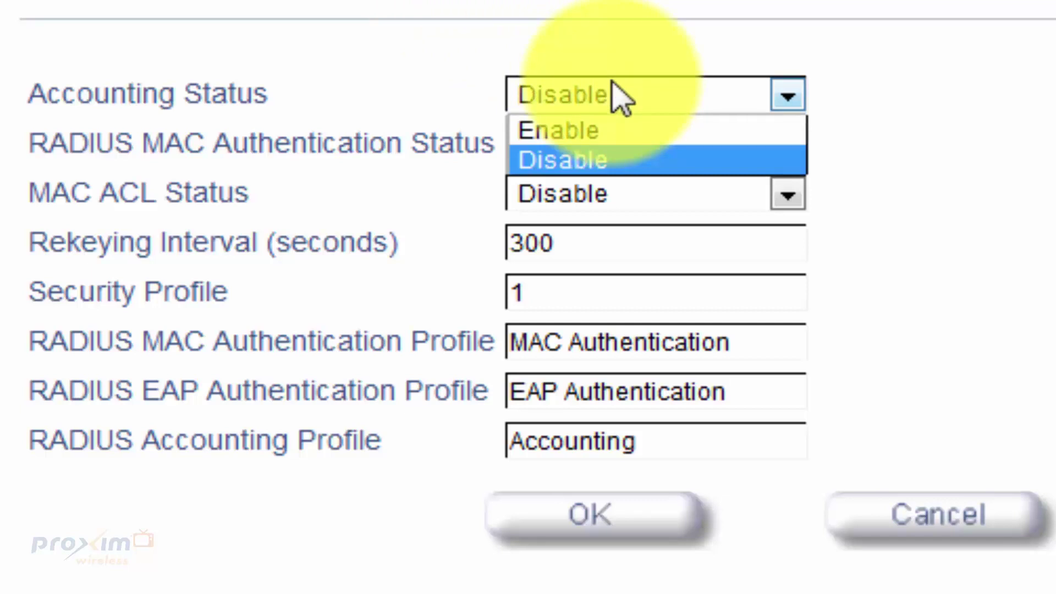
left_click(407, 88)
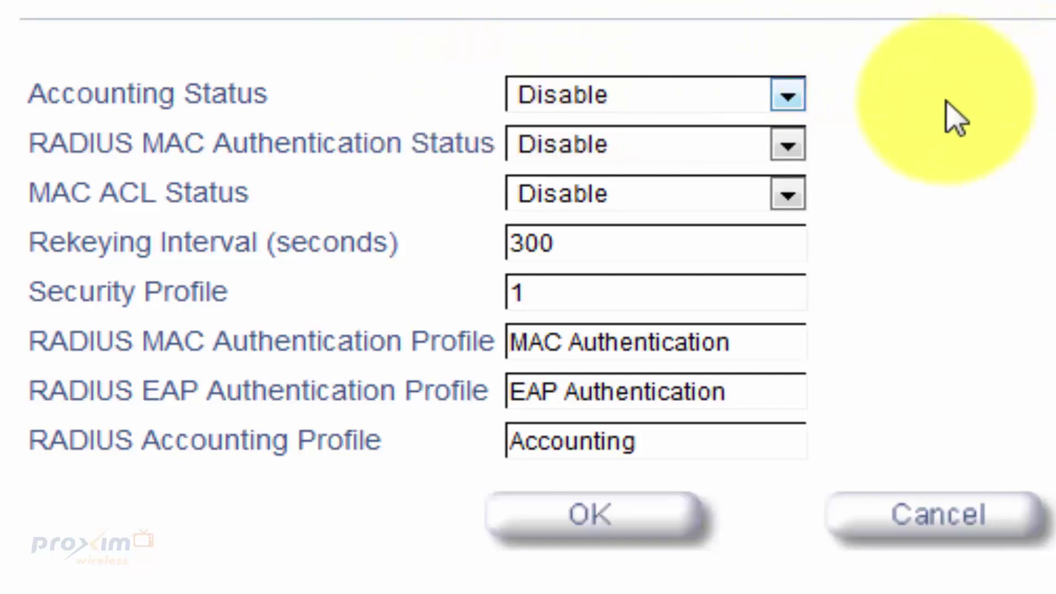
left_click(724, 153)
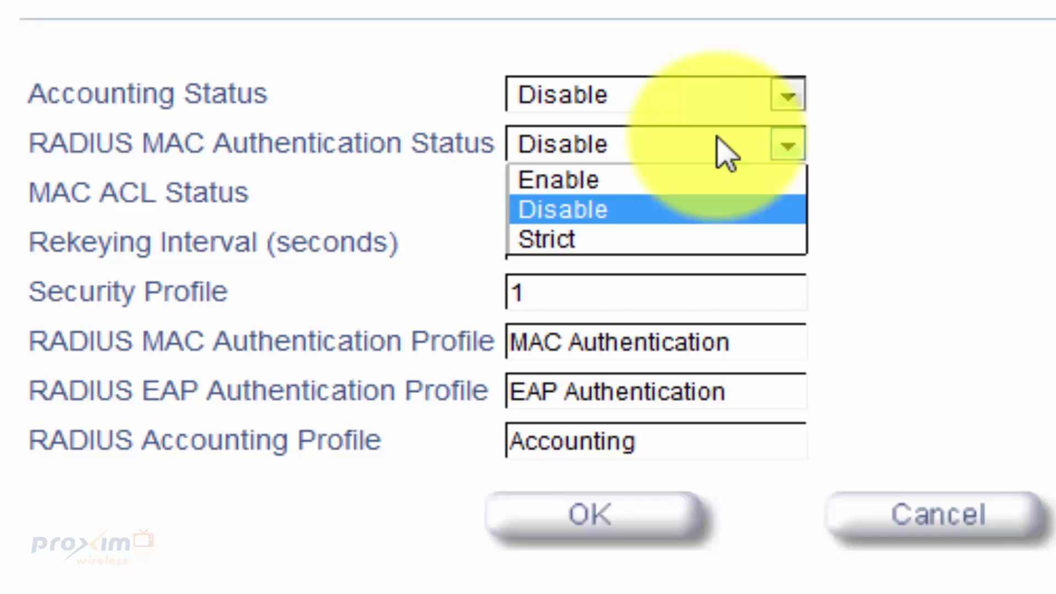
- Leave RADIUS MAC Authentication Status at Disable
left_click(726, 154)
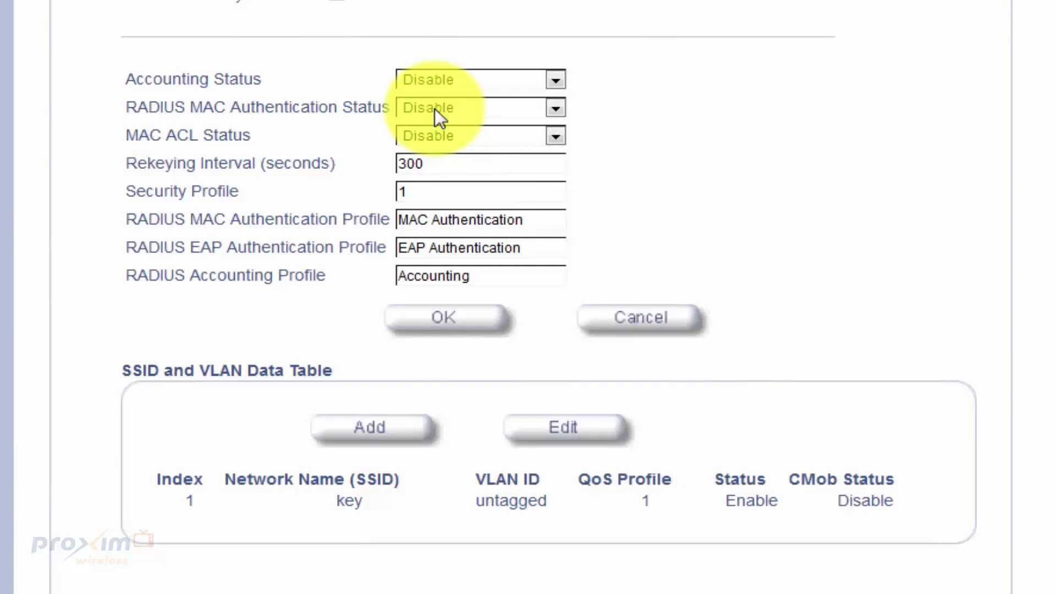
- Leave MAC ACL Status disabled and check the 300-second rekeying interval and Security Profile 1
left_click(413, 139)
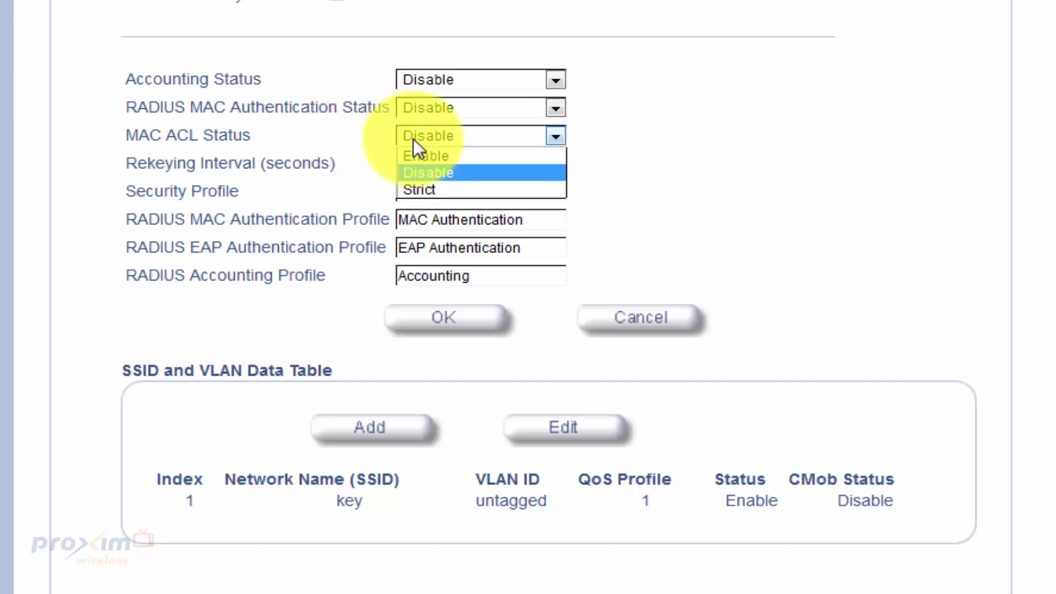
left_click(321, 108)
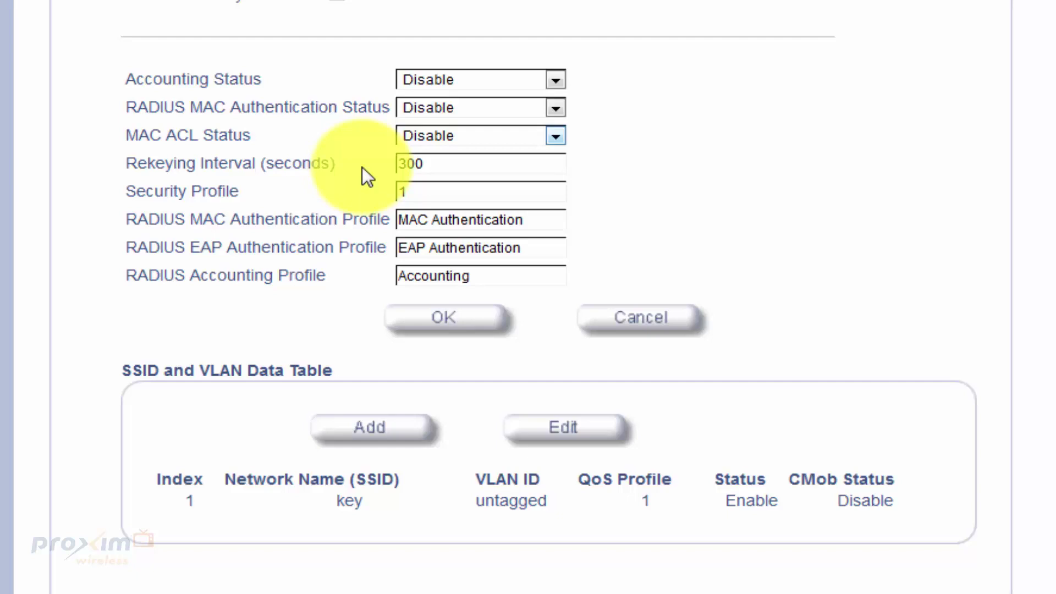
left_click(431, 165)
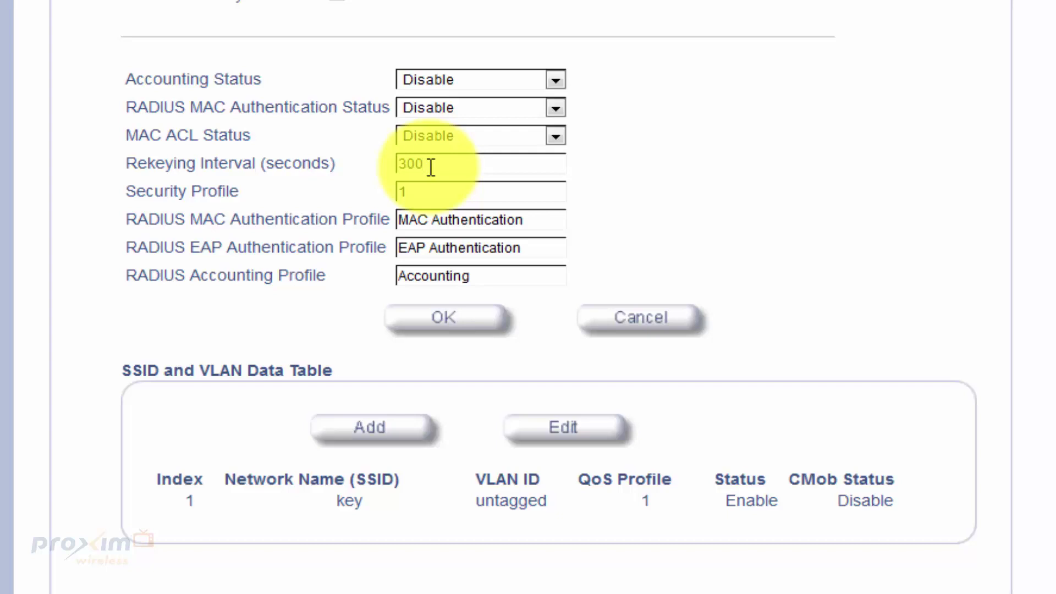
left_click(454, 194)
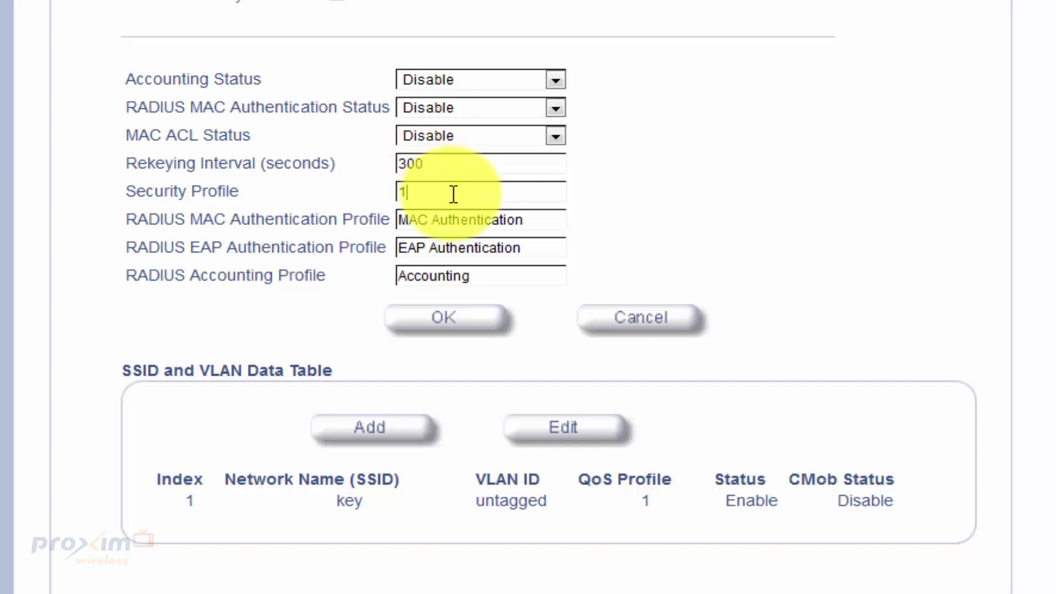
scroll(691, 248, "up", 3)
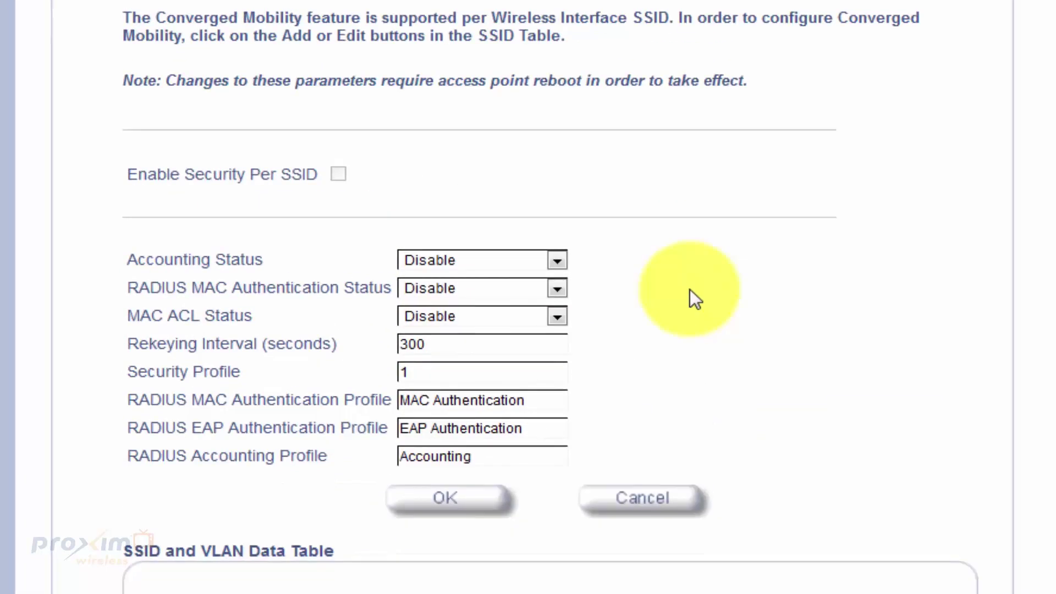
scroll(694, 300, "up", 7)
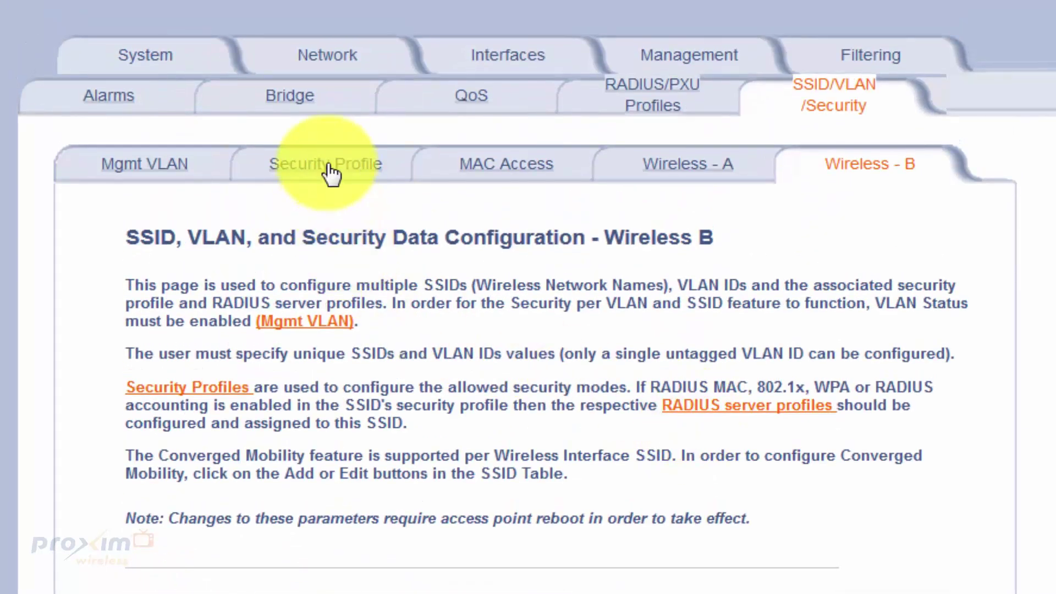
left_click(328, 164)
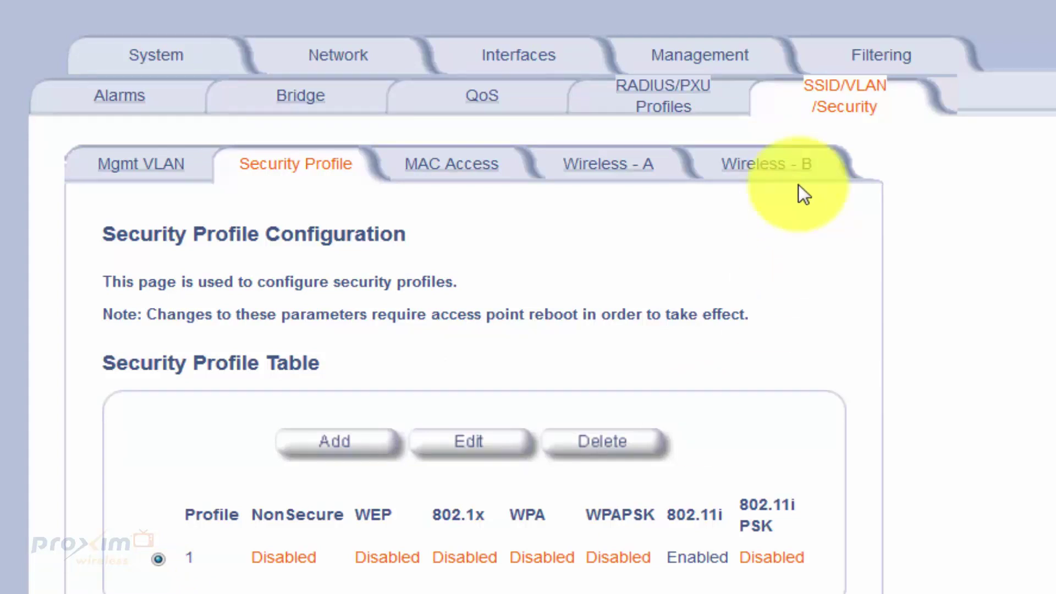
left_click(784, 165)
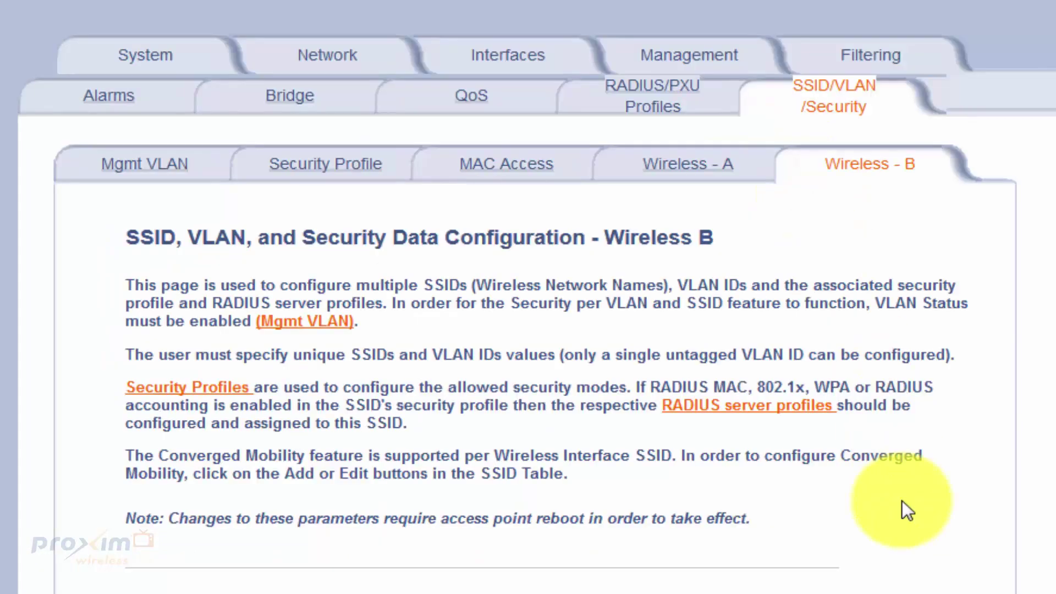
scroll(902, 500, "down", 5)
left_click(438, 379)
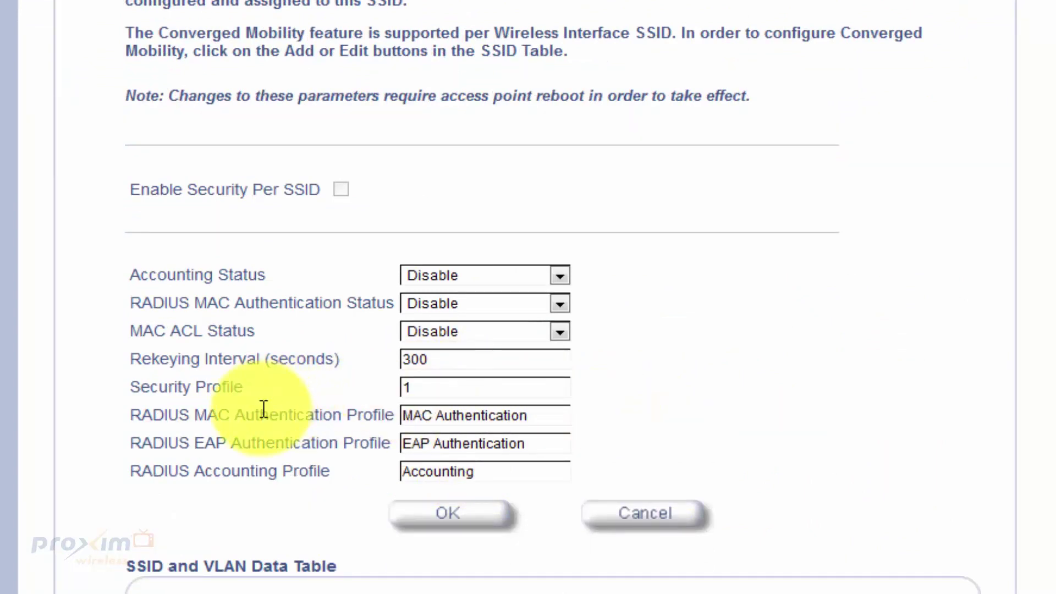
- Highlight the Wireless B form's MAC Authentication, EAP Authentication and Accounting RADIUS profile names in turn
triple_click(539, 421)
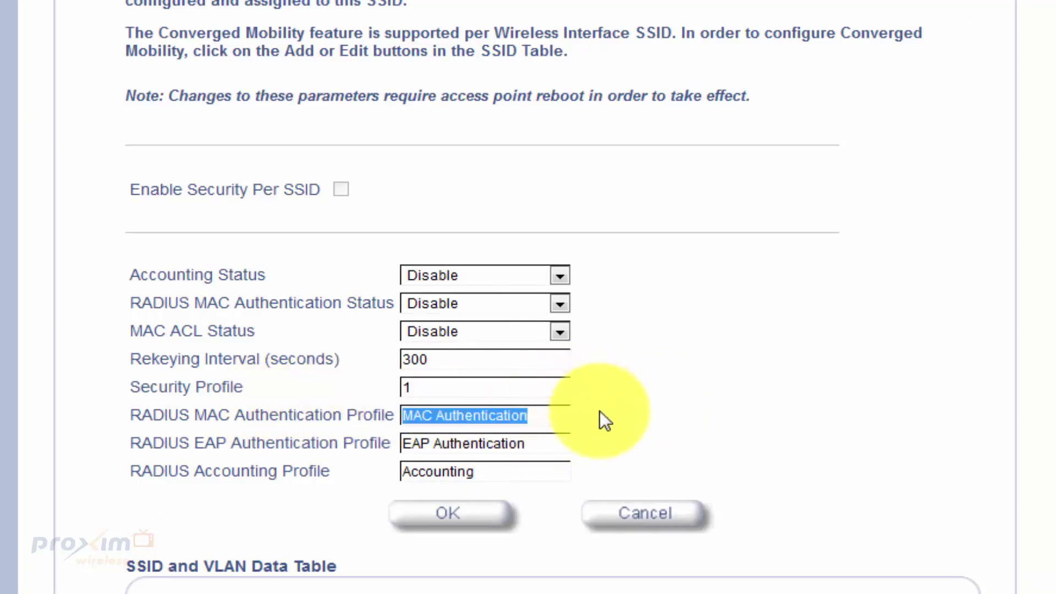
left_click(598, 423)
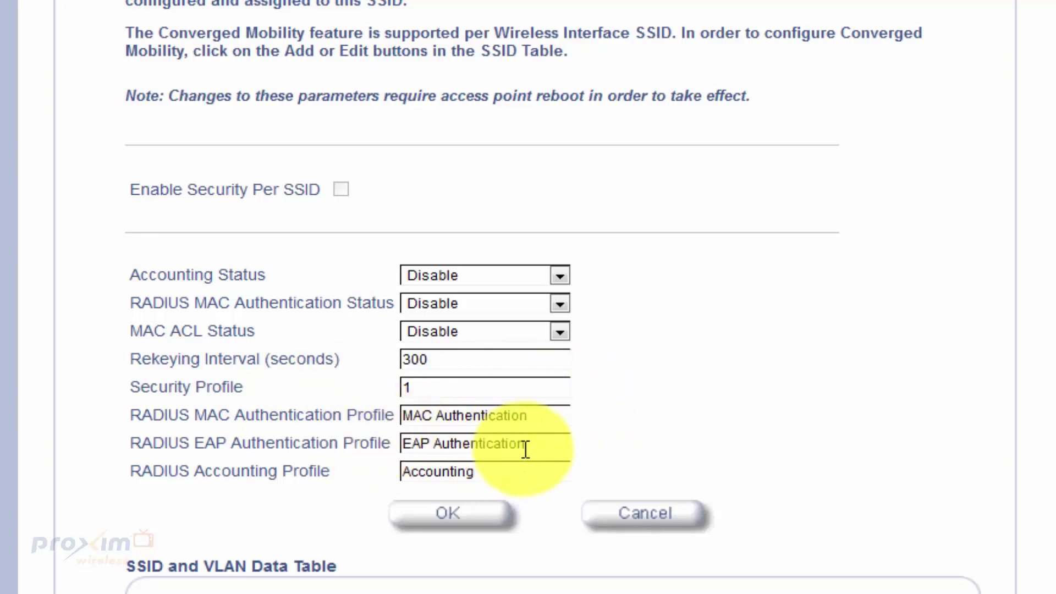
triple_click(450, 442)
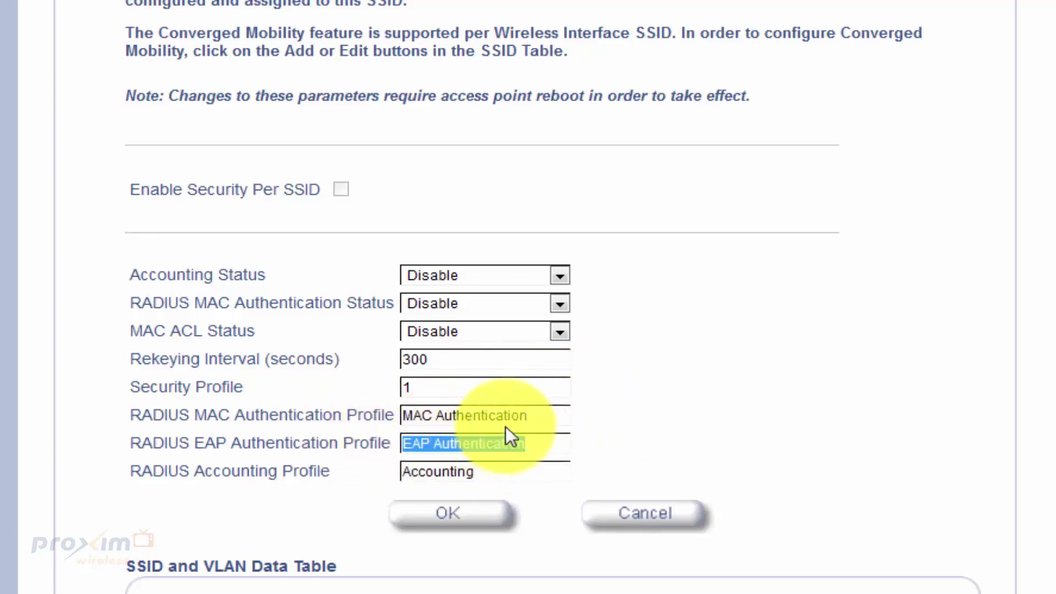
left_click_drag(544, 421, 342, 412)
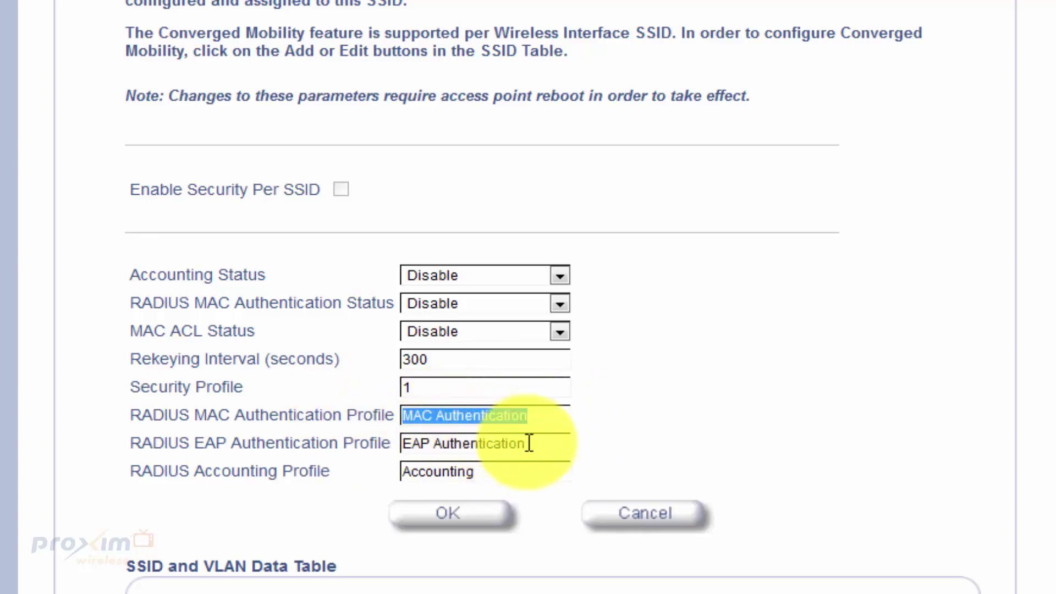
left_click_drag(528, 443, 365, 438)
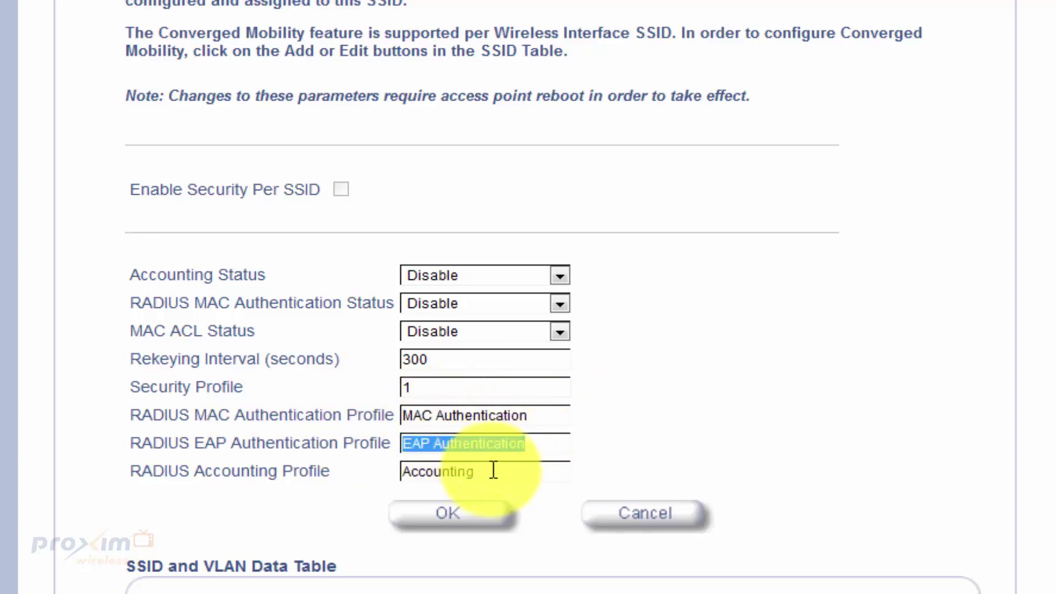
triple_click(493, 471)
left_click(681, 453)
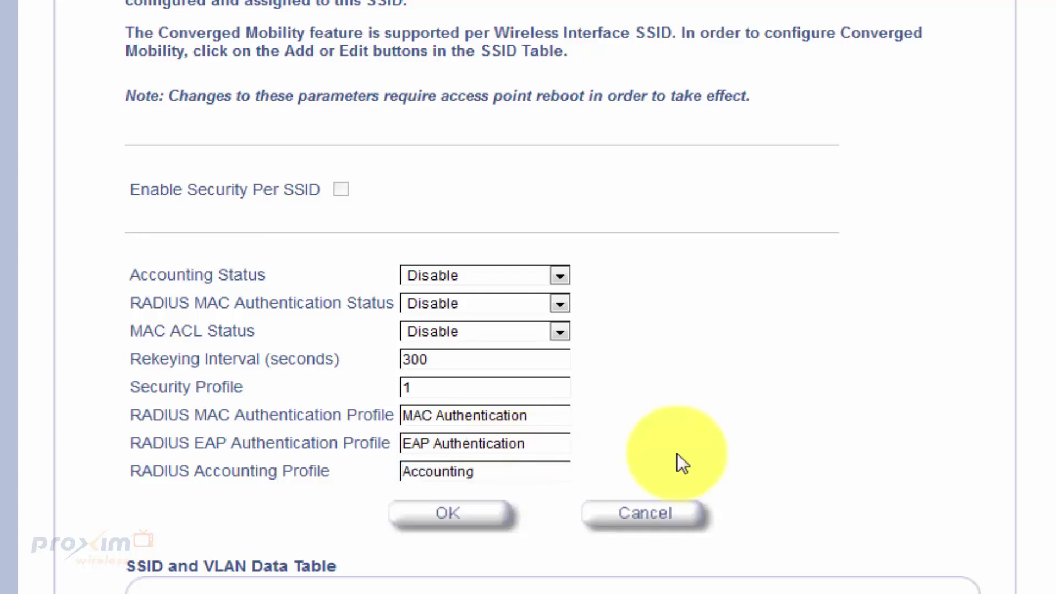
scroll(598, 444, "up", 8)
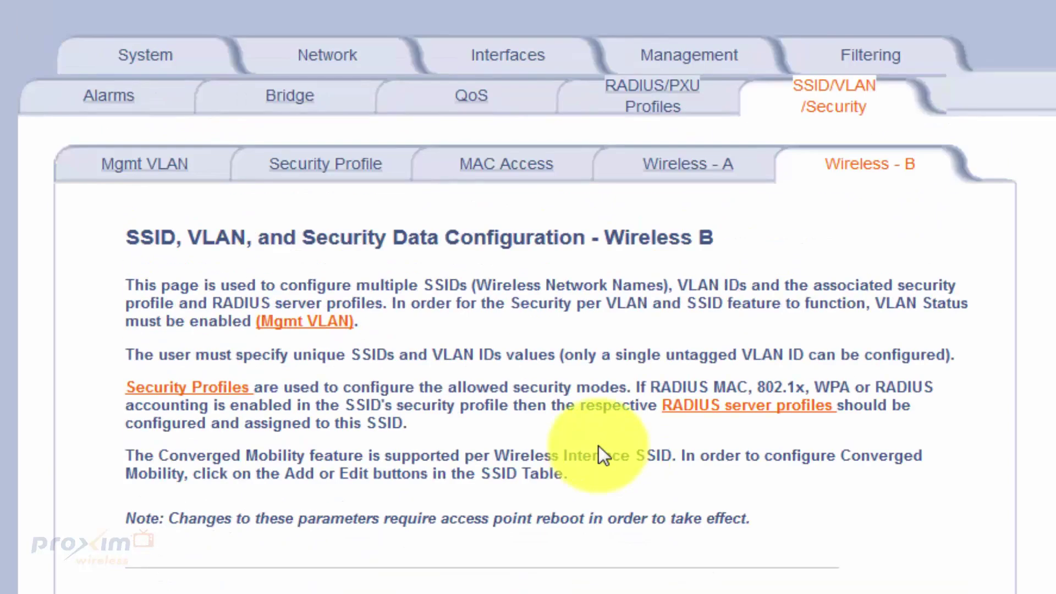
- Edit RADIUS profile 1 and highlight its server profile name, MAC Authentication
left_click(647, 113)
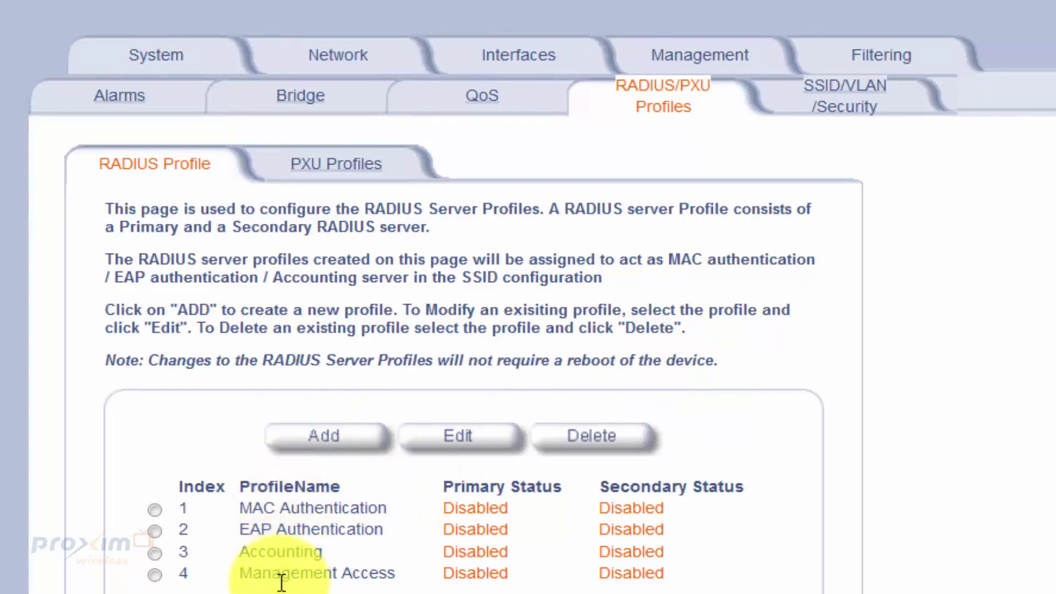
left_click(154, 509)
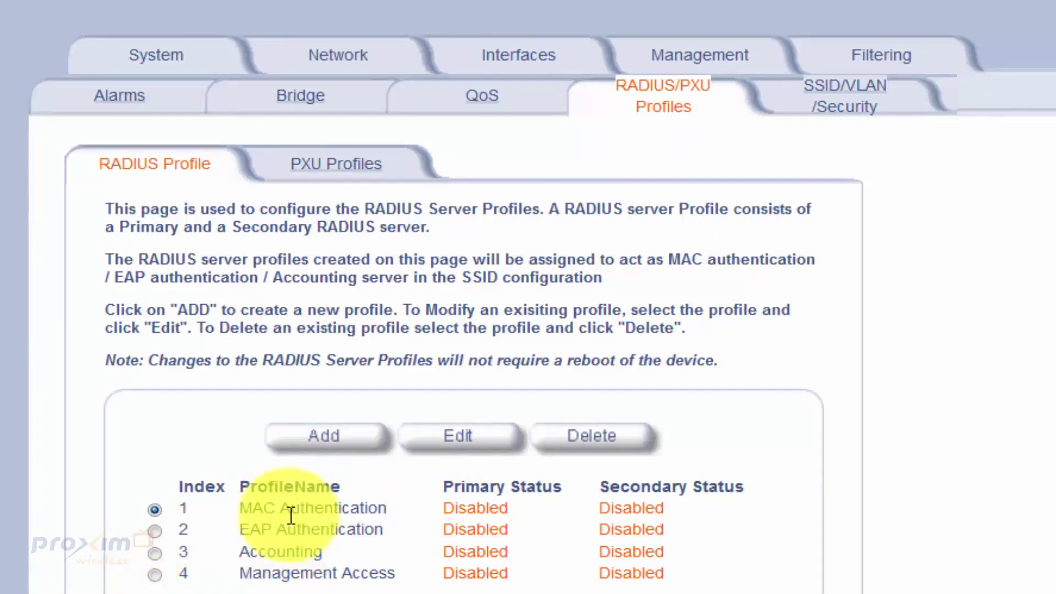
left_click(455, 446)
left_click_drag(658, 413, 508, 416)
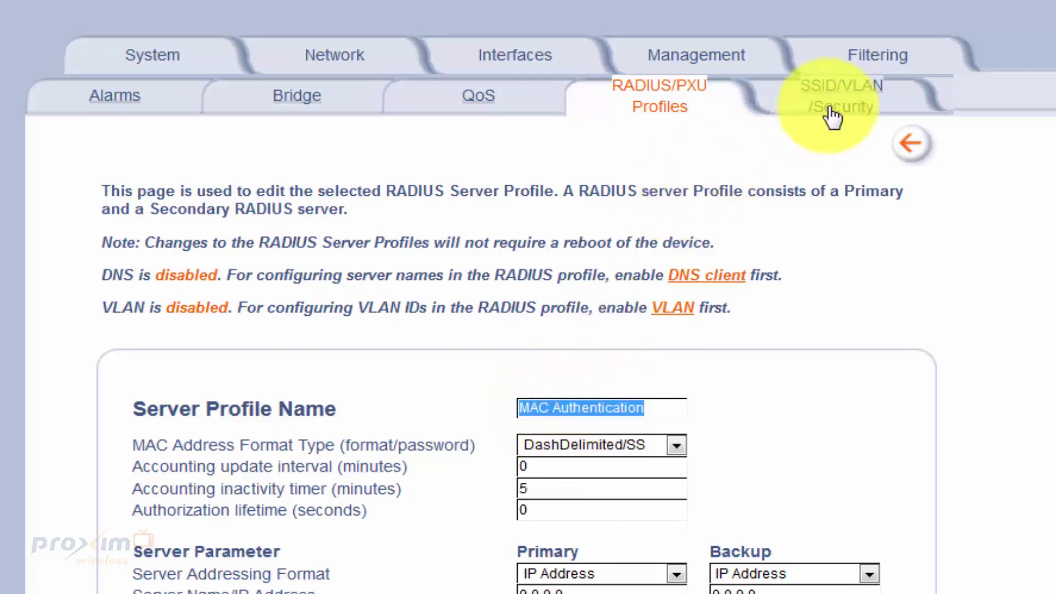
- Back on the Wireless B SSID form, highlight the RADIUS MAC Authentication Profile value 'MAC Authentication'
left_click(862, 109)
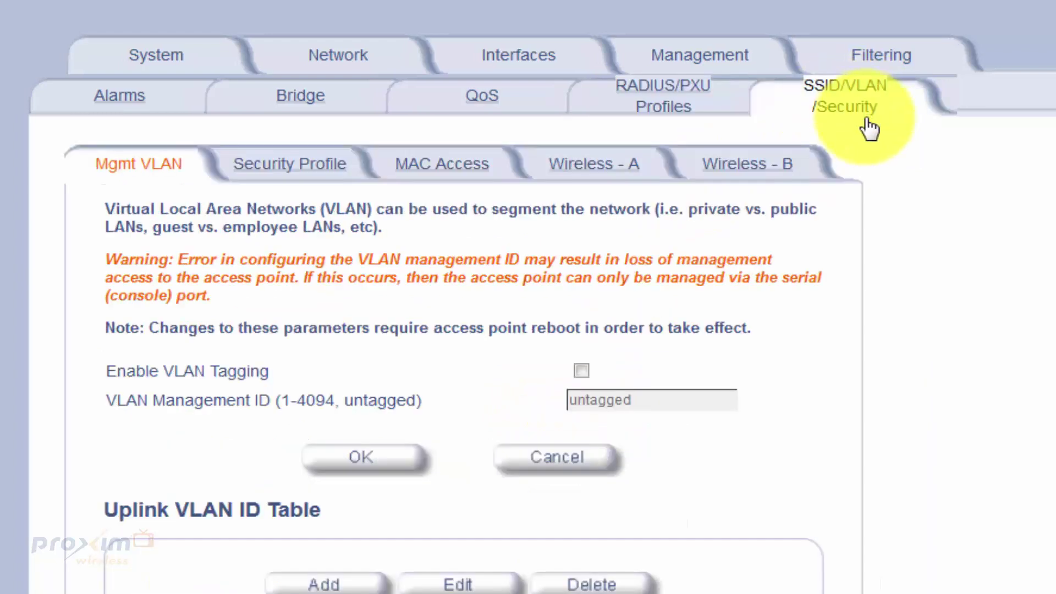
left_click(769, 170)
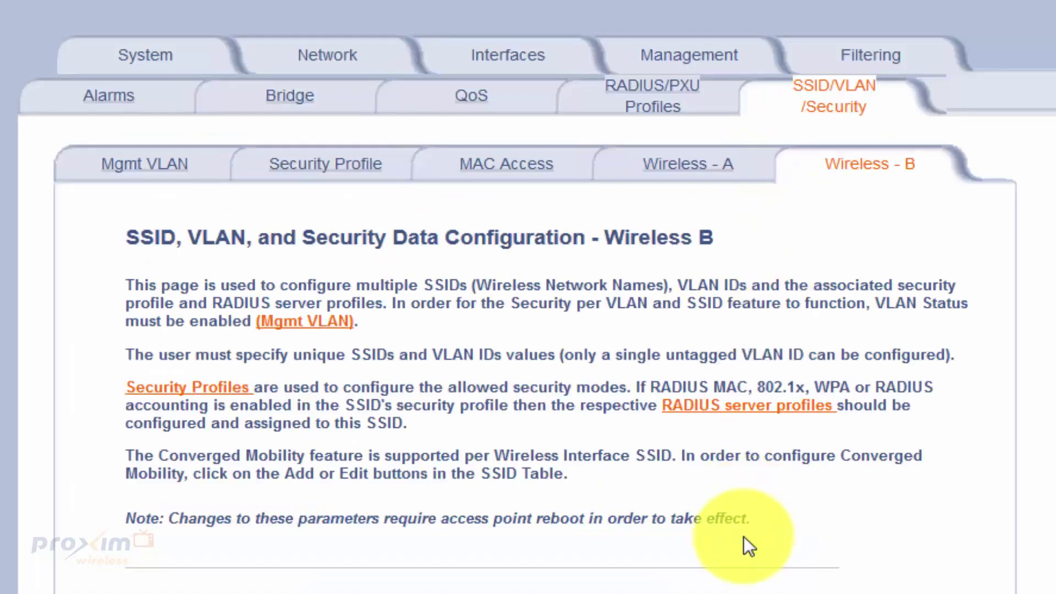
scroll(743, 539, "down", 6)
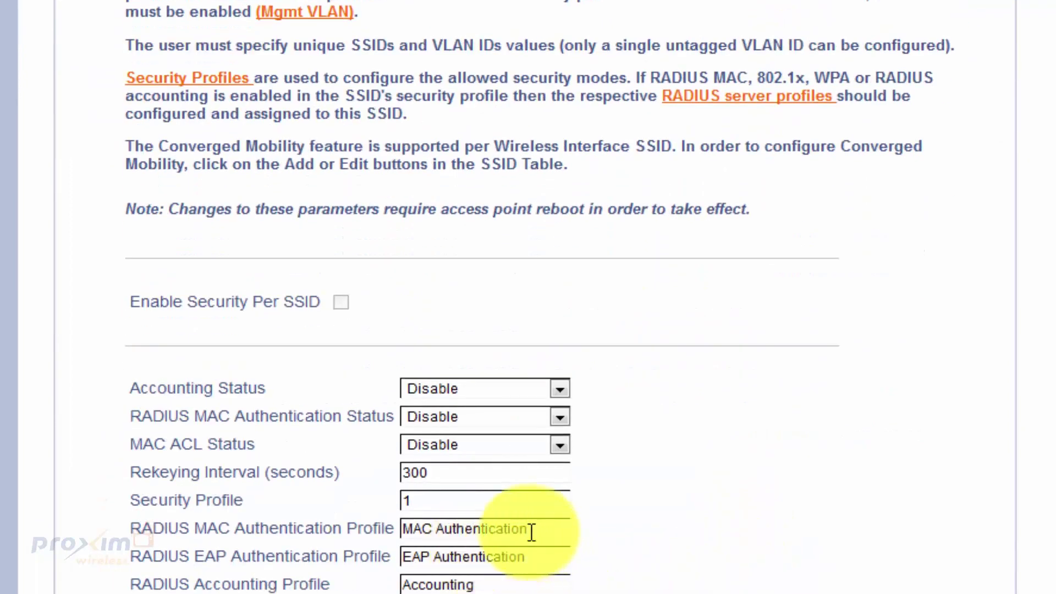
triple_click(579, 529)
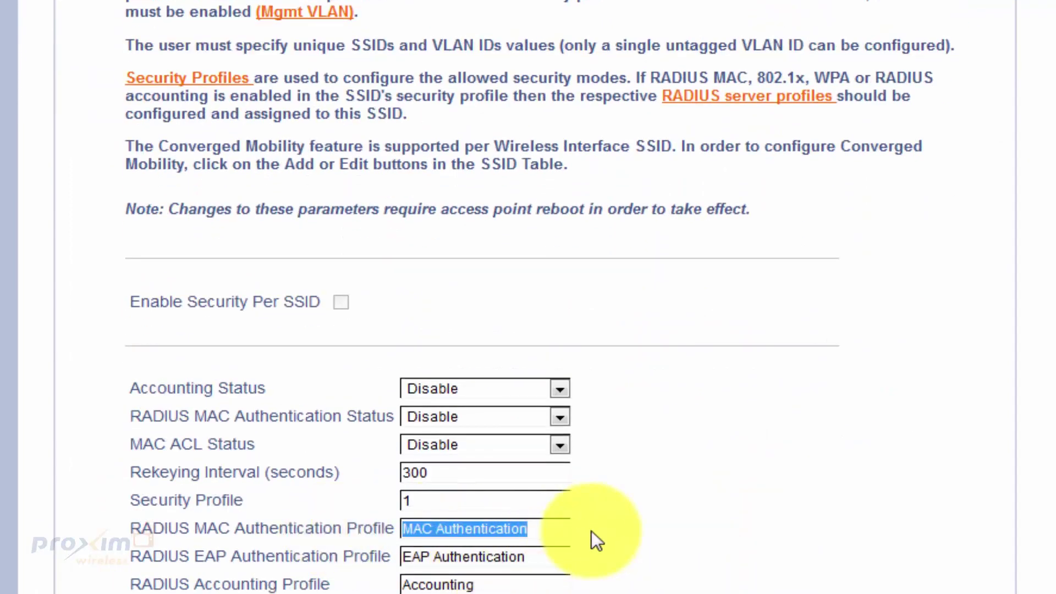